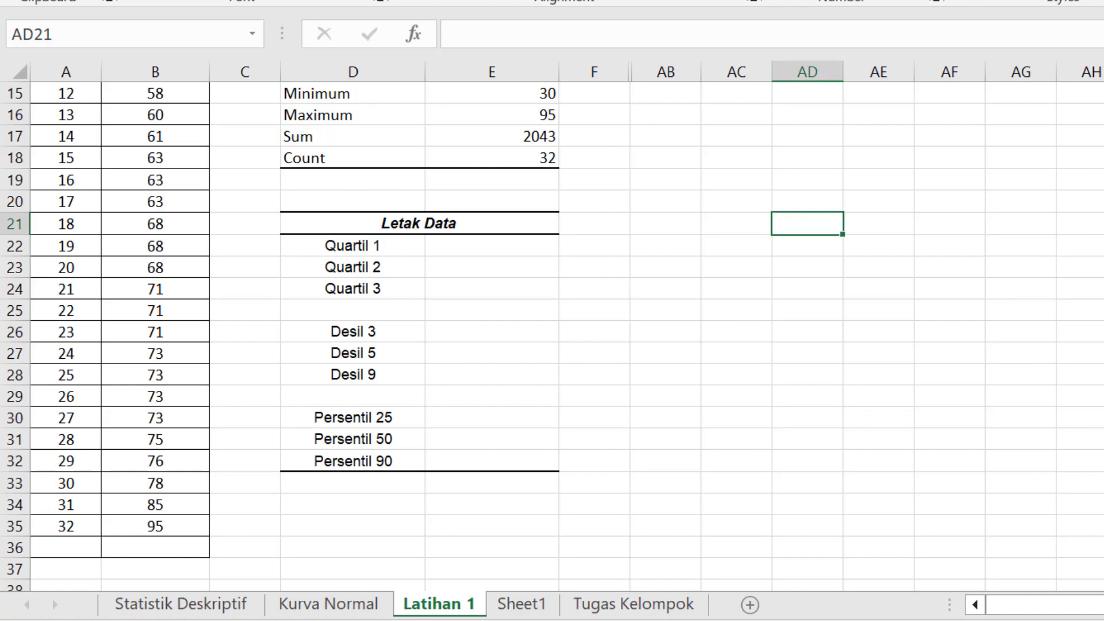
# Review the exam scores, the descriptive statistics table and the Letak Data table on the Latihan 1 sheet
pyautogui.scroll(5, 552, 336)
pyautogui.scroll(-2, 552, 336)
pyautogui.scroll(1, 552, 336)
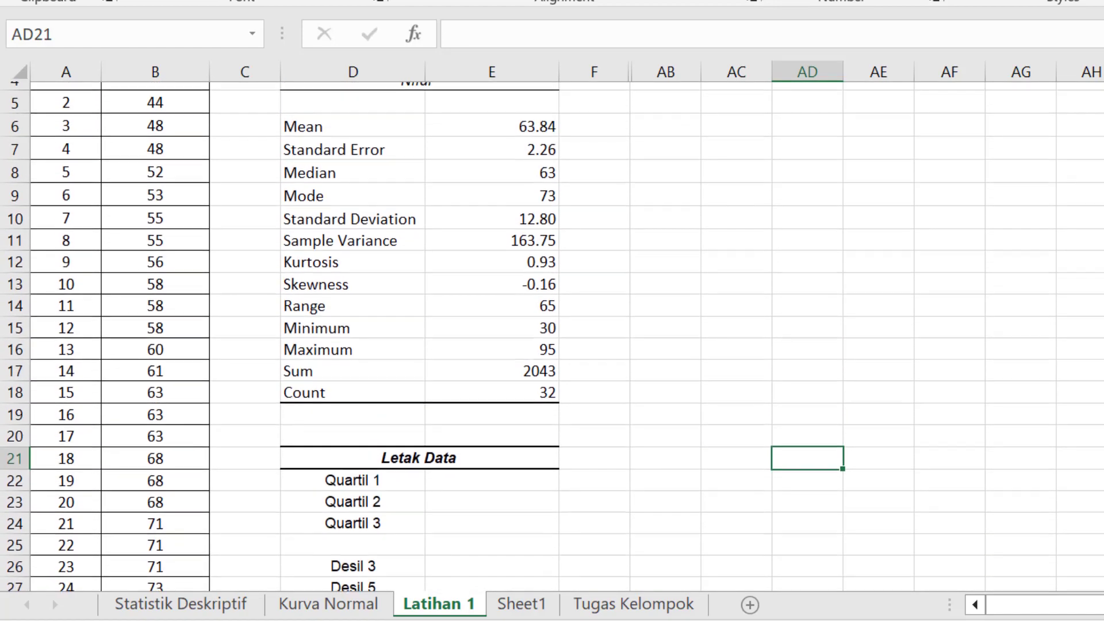
pyautogui.scroll(2, 552, 336)
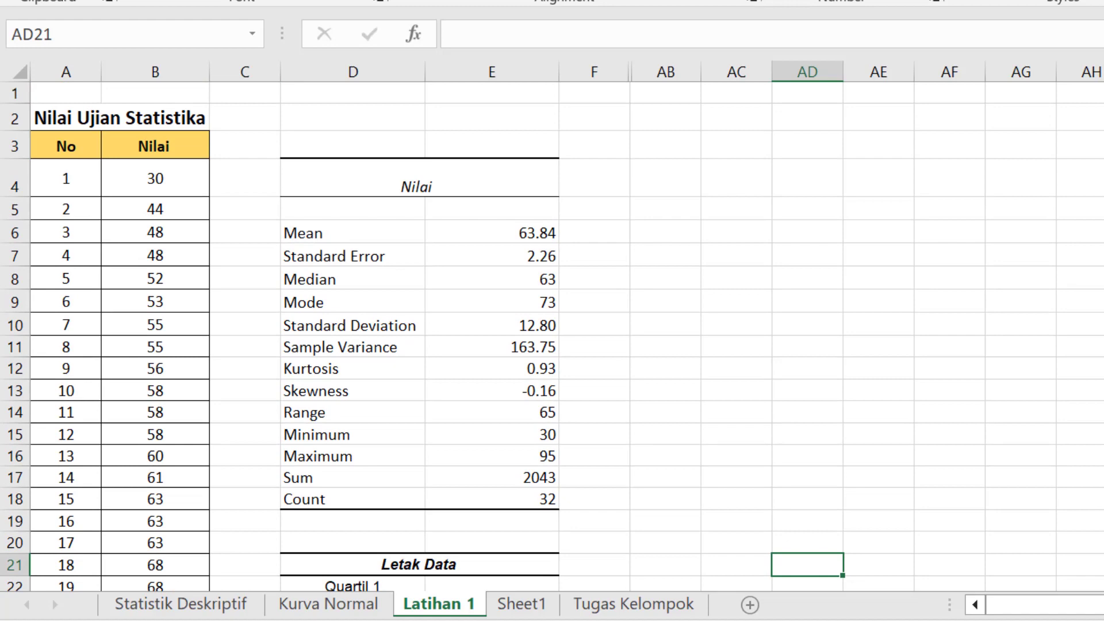
pyautogui.scroll(-1, 552, 336)
pyautogui.scroll(1, 552, 337)
pyautogui.scroll(-4, 552, 336)
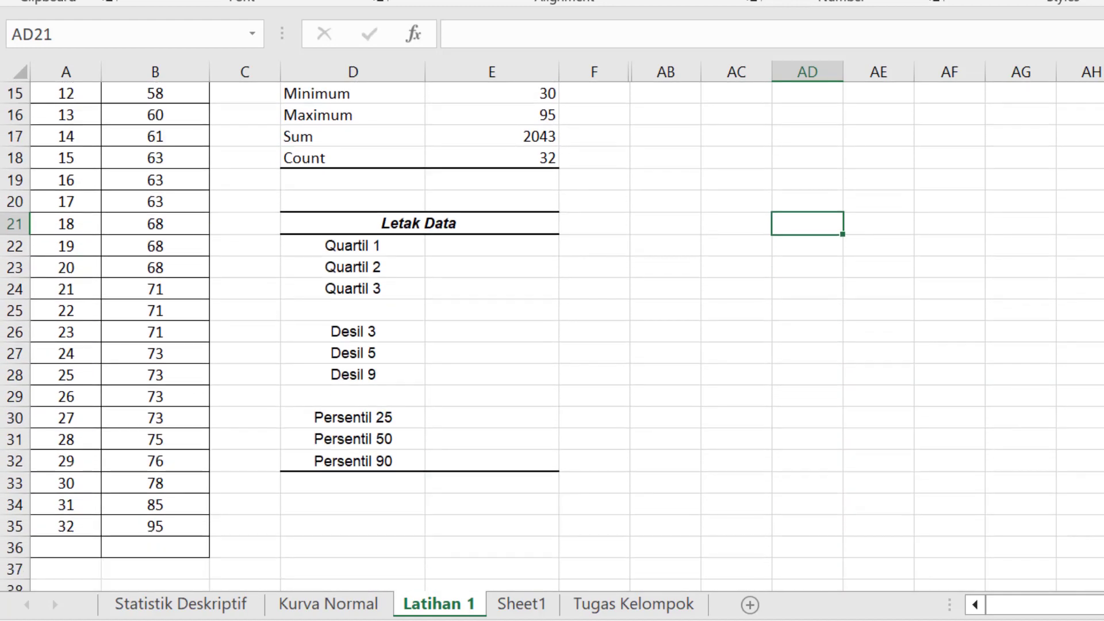
pyautogui.scroll(4, 552, 336)
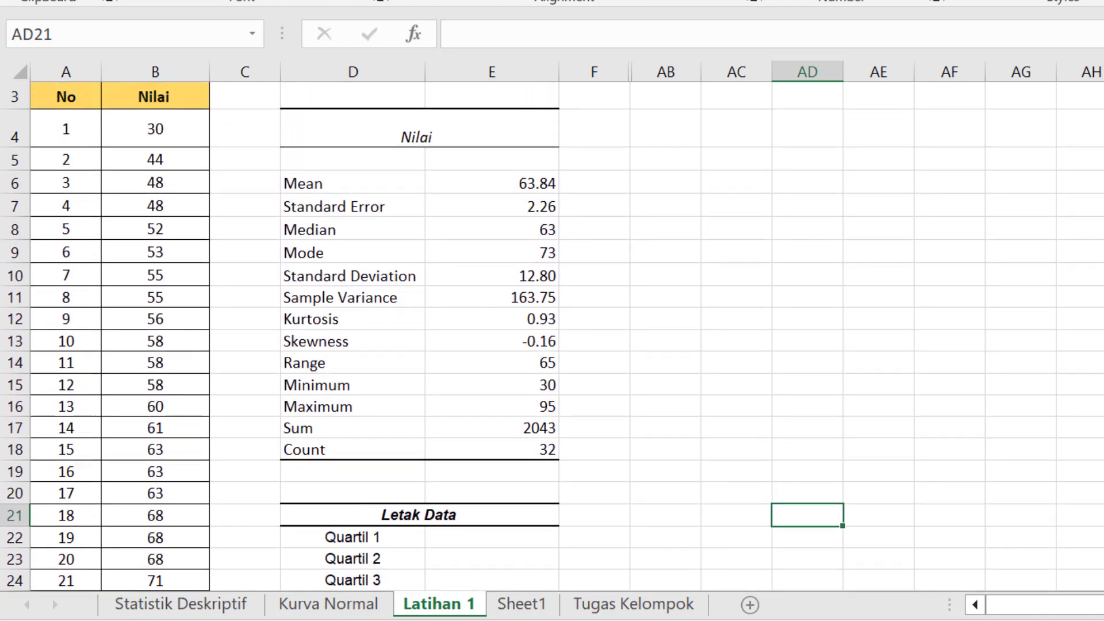
pyautogui.scroll(-3, 552, 336)
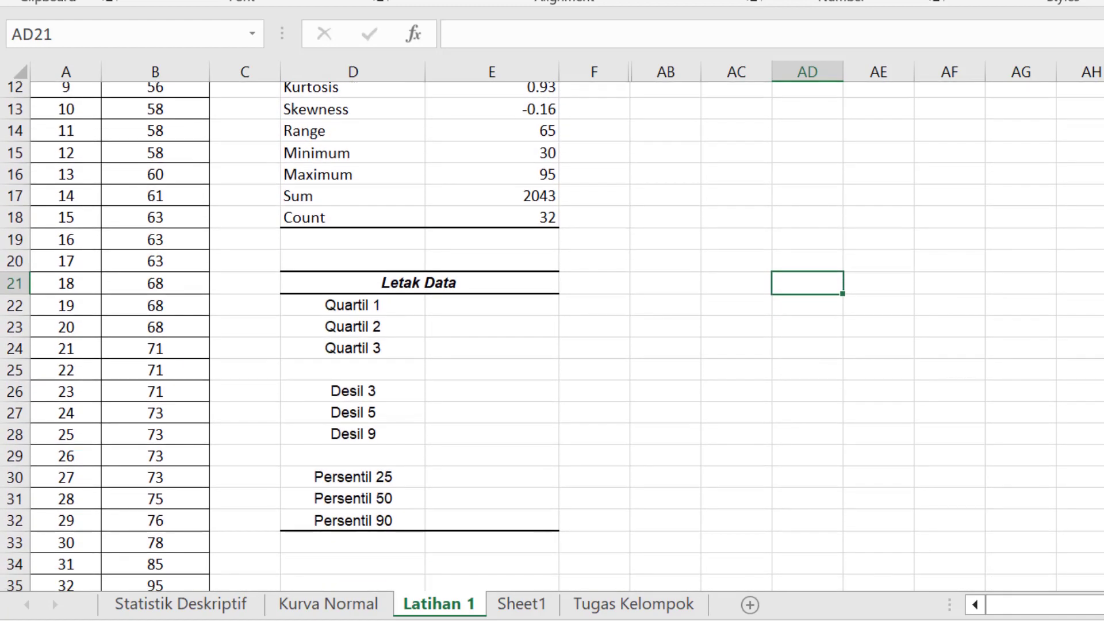
# Go through the Quartil, Desil and Persentil labels in the Letak Data table to see which measures are required
pyautogui.click(386, 313)
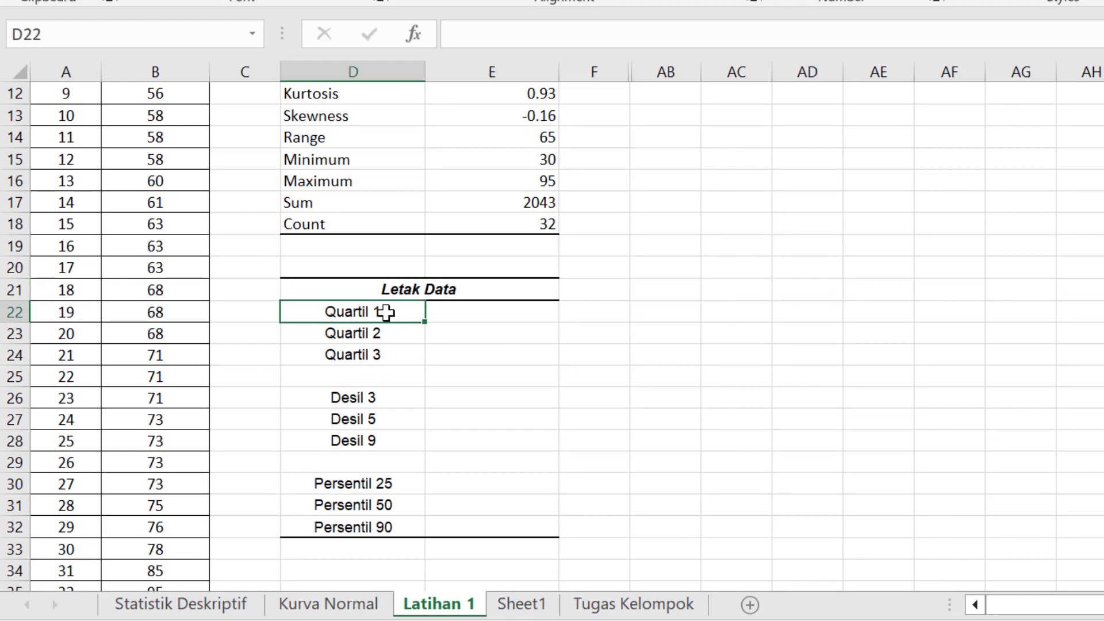
pyautogui.click(382, 374)
pyautogui.click(375, 316)
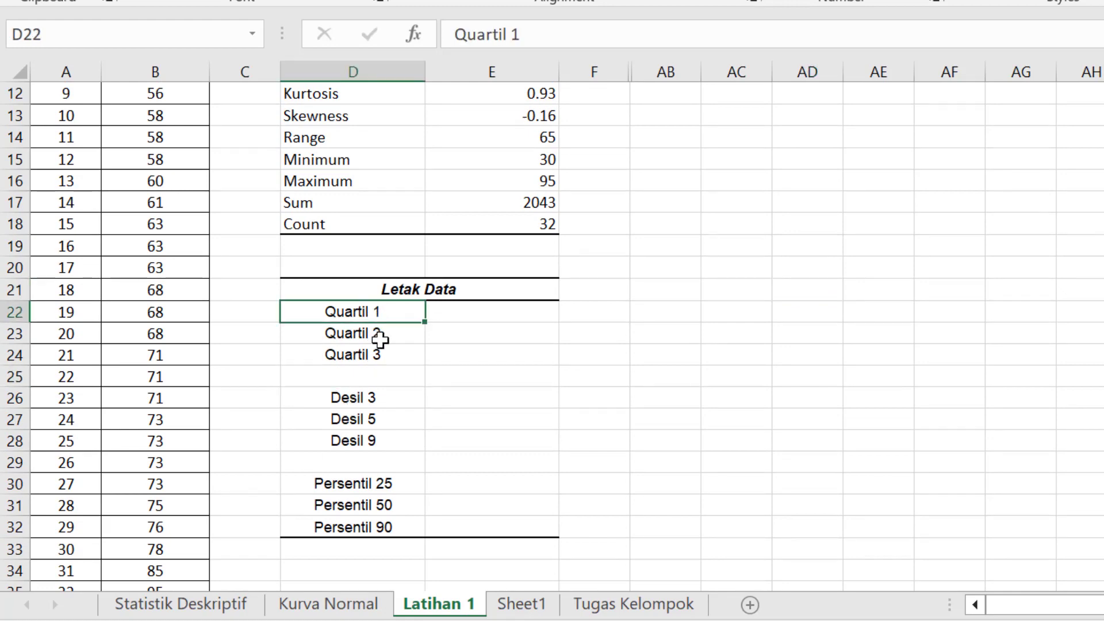
pyautogui.click(380, 339)
pyautogui.click(382, 360)
pyautogui.click(389, 399)
pyautogui.click(388, 421)
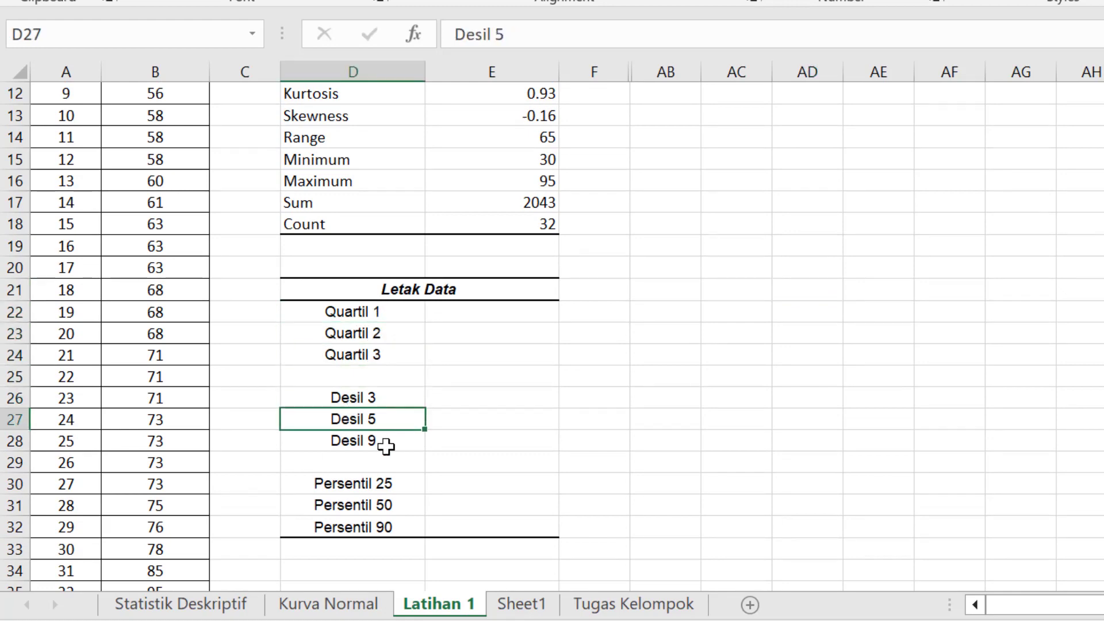
pyautogui.click(385, 446)
pyautogui.click(384, 502)
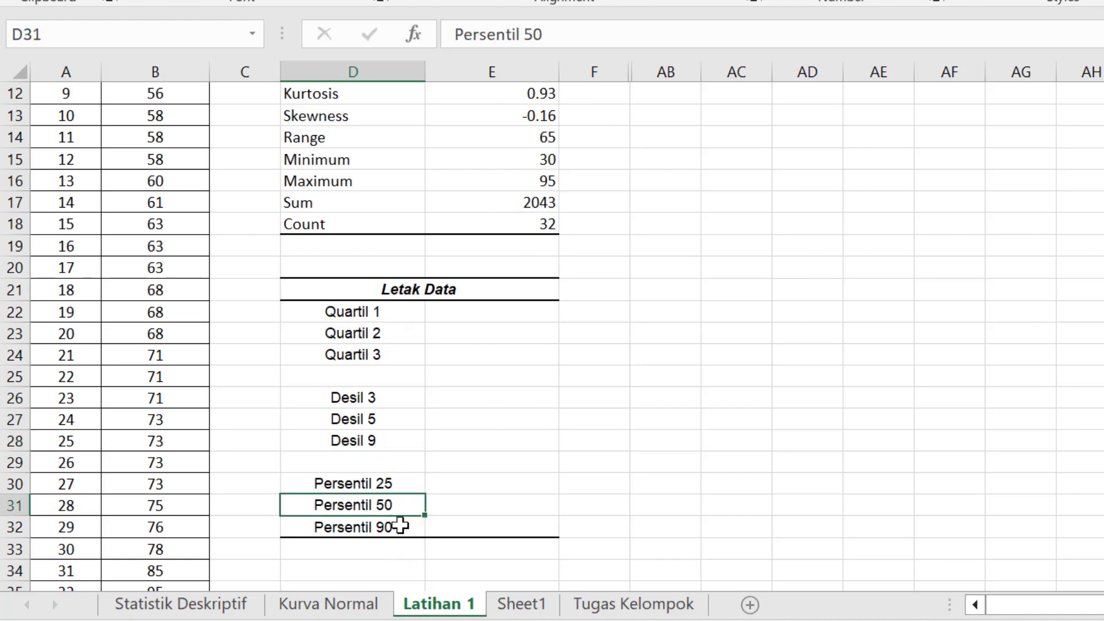
pyautogui.scroll(3, 457, 345)
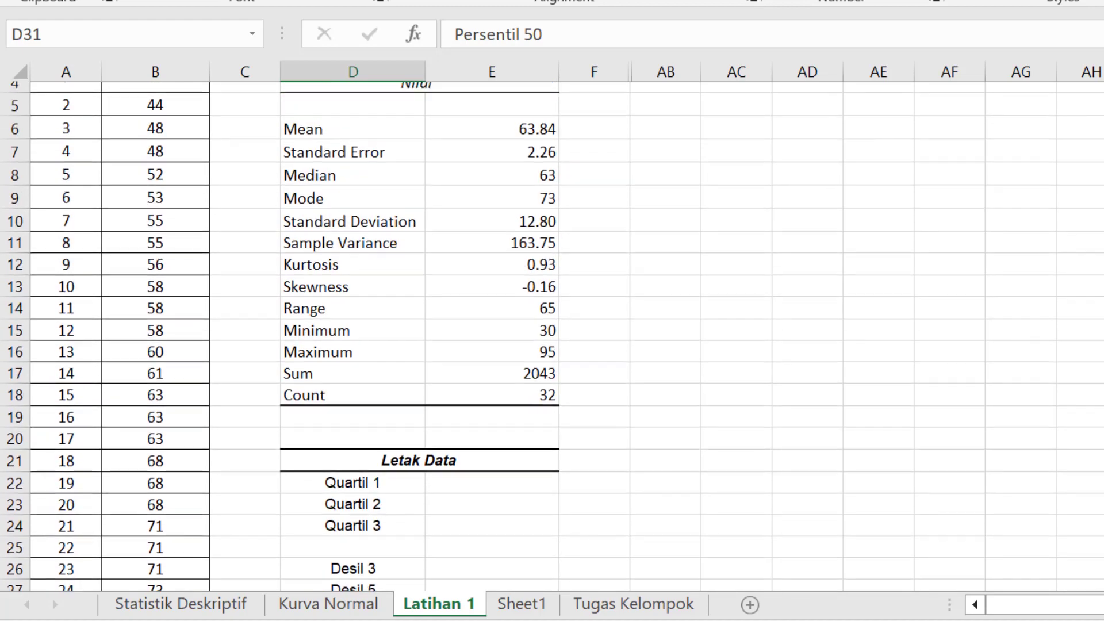
# Highlight the empty result cells E22:E32 beside the Letak Data labels
pyautogui.click(457, 470)
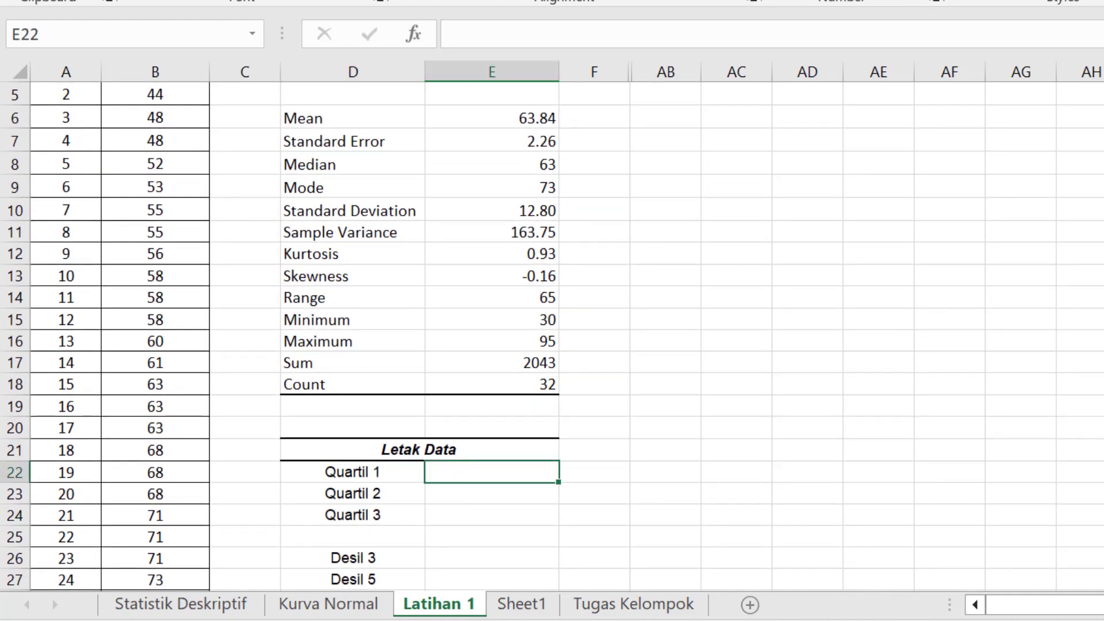
pyautogui.hotkey('shift', 'Down')
pyautogui.hotkey('shift', 'Down')
pyautogui.hotkey('shift', 'Down')
pyautogui.hotkey('shift', 'Down')
pyautogui.hotkey('shift', 'Down')
pyautogui.hotkey('shift', 'Down')
pyautogui.hotkey('shift', 'Down')
pyautogui.hotkey('shift', 'Down')
pyautogui.hotkey('shift', 'Down')
pyautogui.hotkey('shift', 'Down')
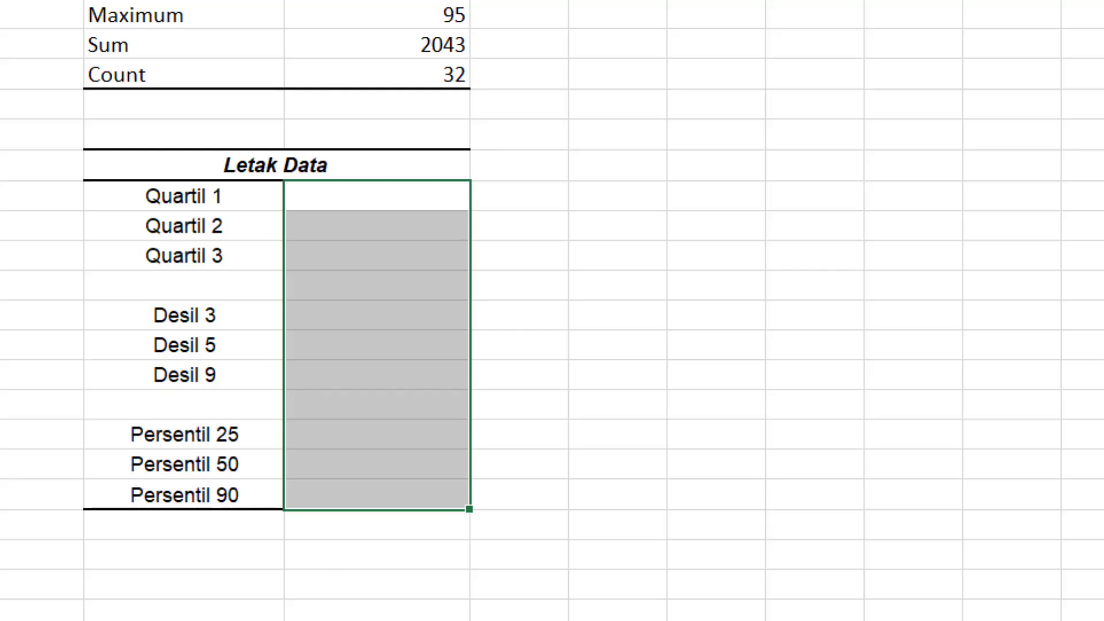
pyautogui.click(903, 290)
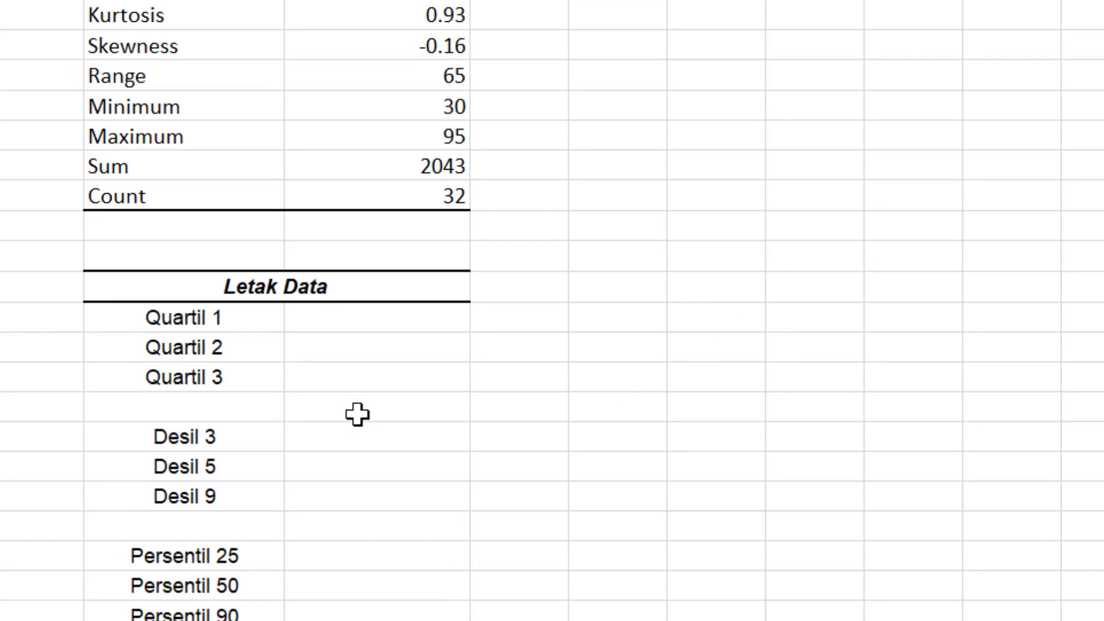
# Calculate Quartil 1 in cell E22 with the formula =QUARTILE.EXC(B4:B35,1)
pyautogui.click(353, 322)
pyautogui.write('=')
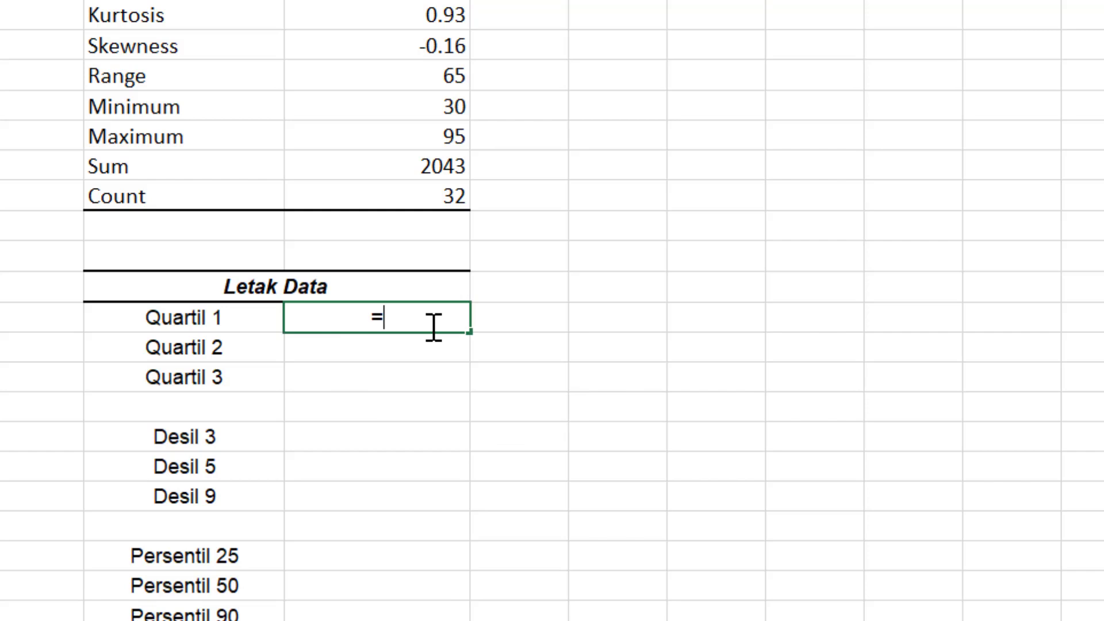
pyautogui.write('QU')
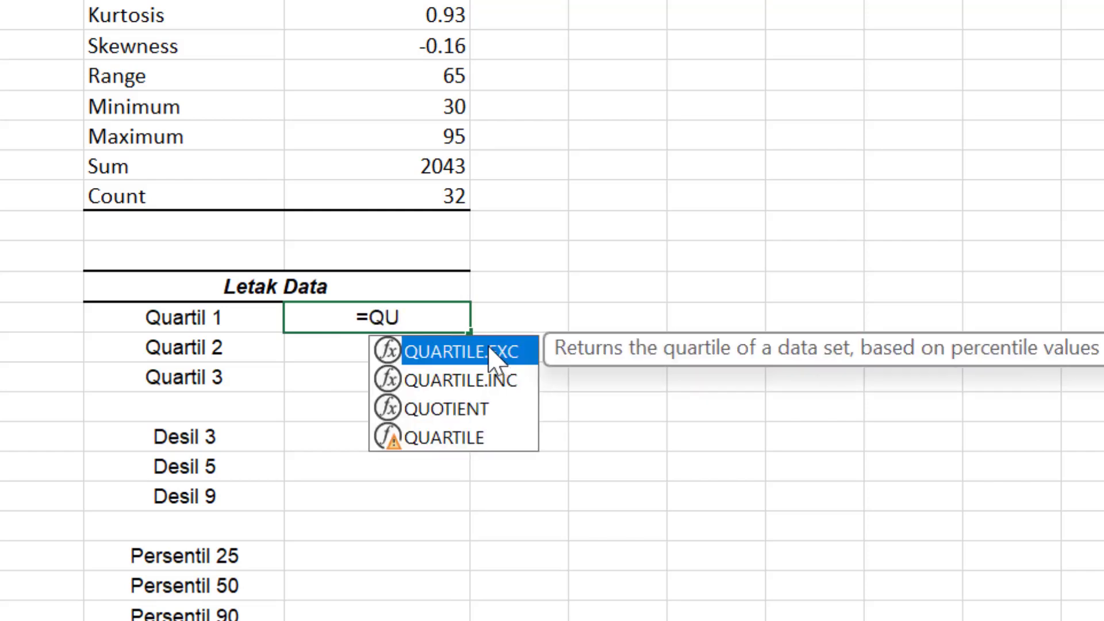
pyautogui.doubleClick(446, 347)
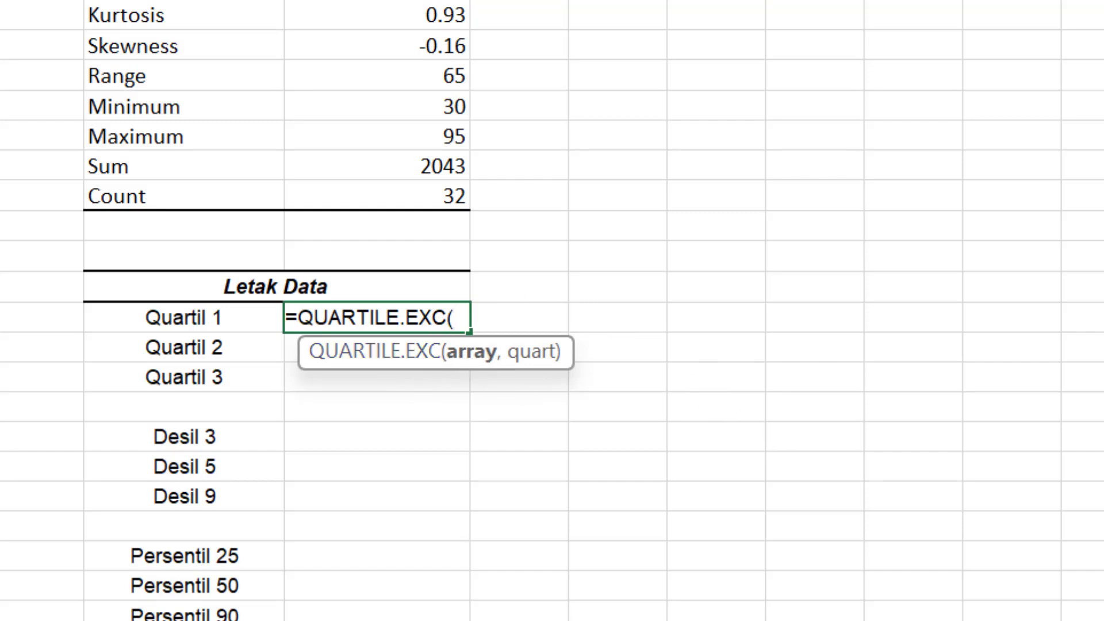
pyautogui.scroll(1, 552, 311)
pyautogui.scroll(2, 552, 310)
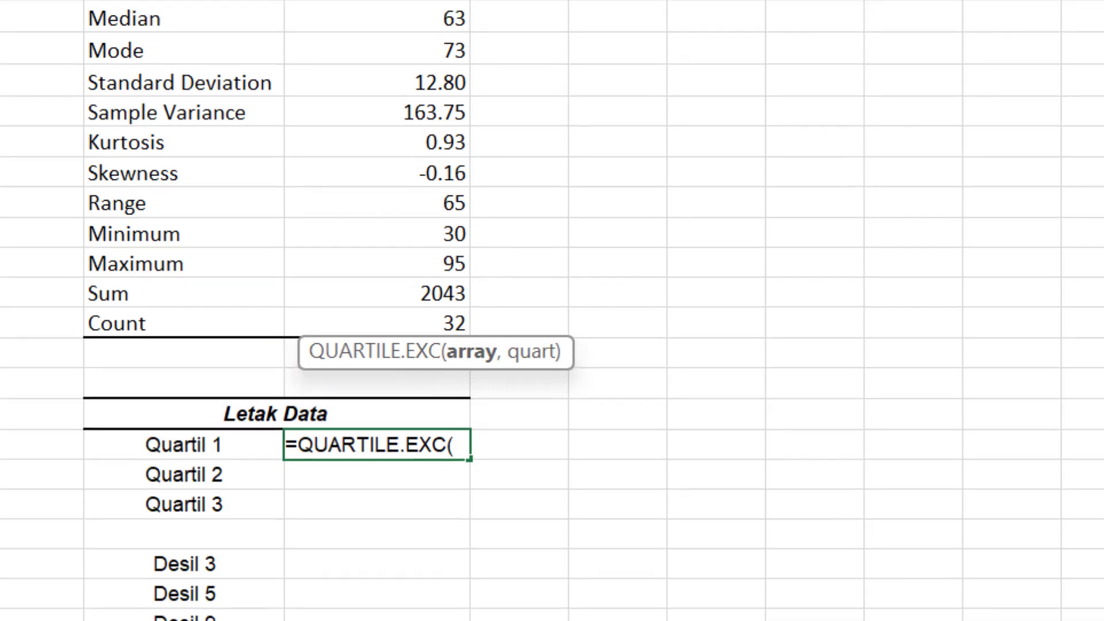
pyautogui.scroll(2, 682, 146)
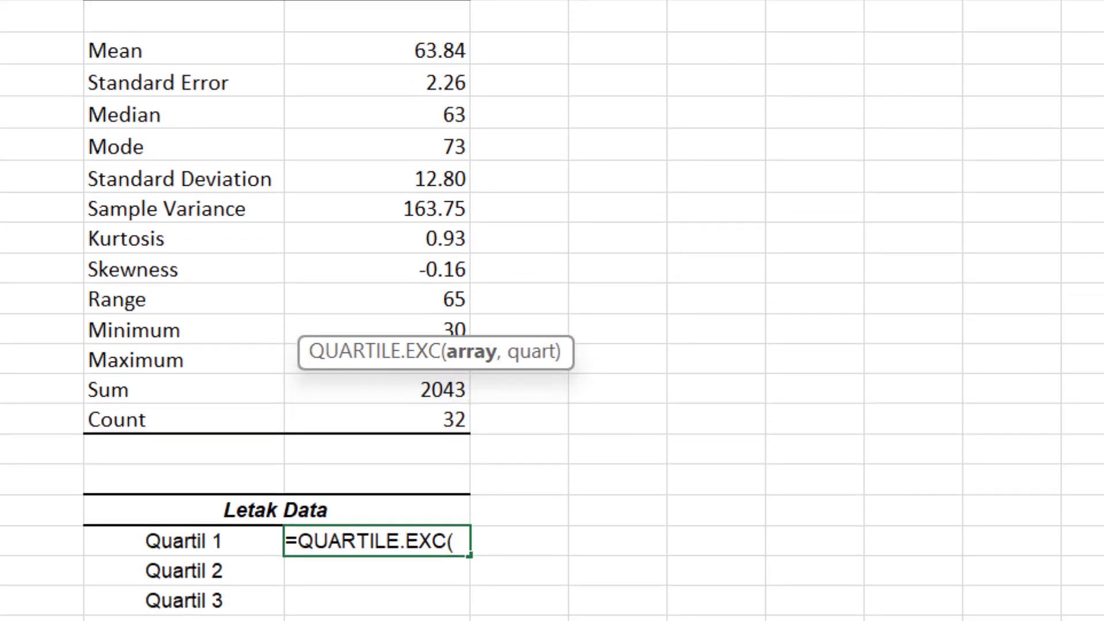
pyautogui.scroll(1, 552, 311)
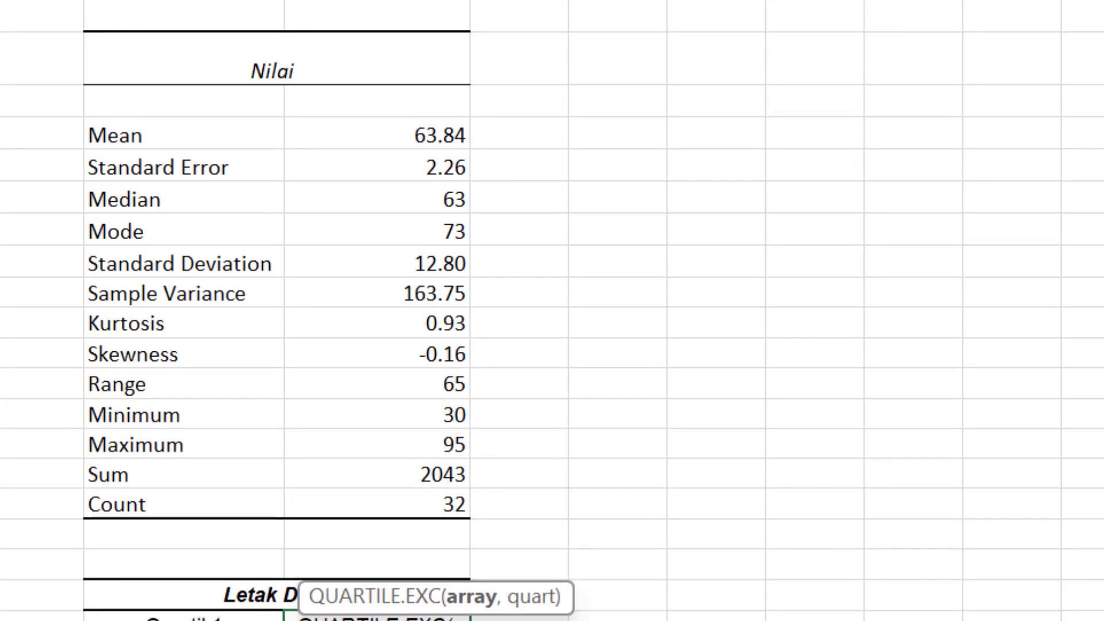
pyautogui.scroll(1, 552, 310)
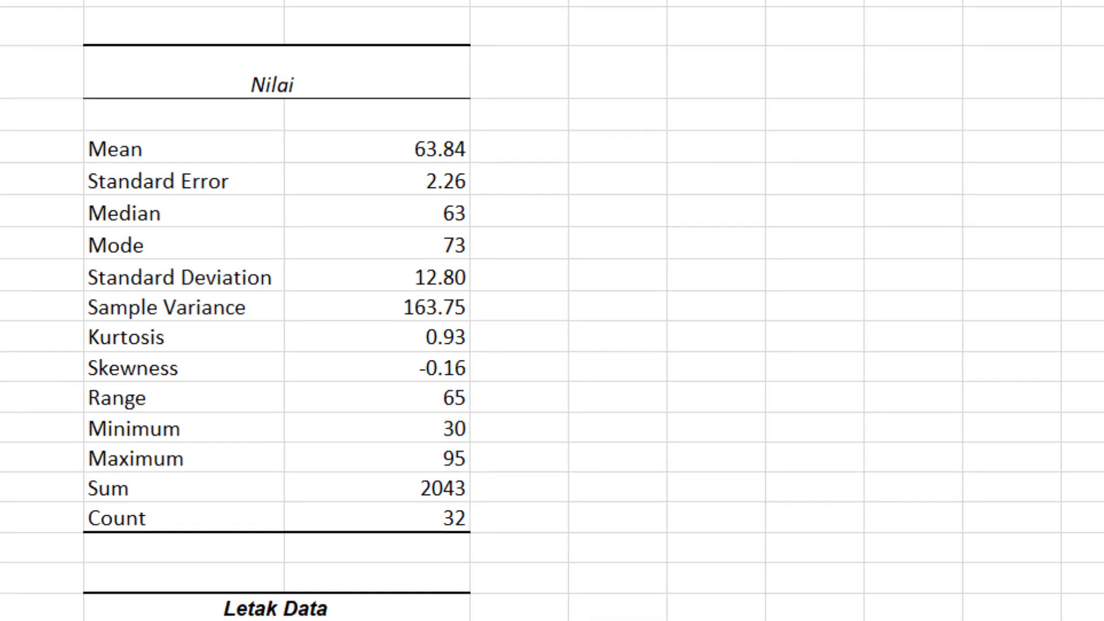
pyautogui.moveTo(0, 3); pyautogui.dragTo(0, 618)
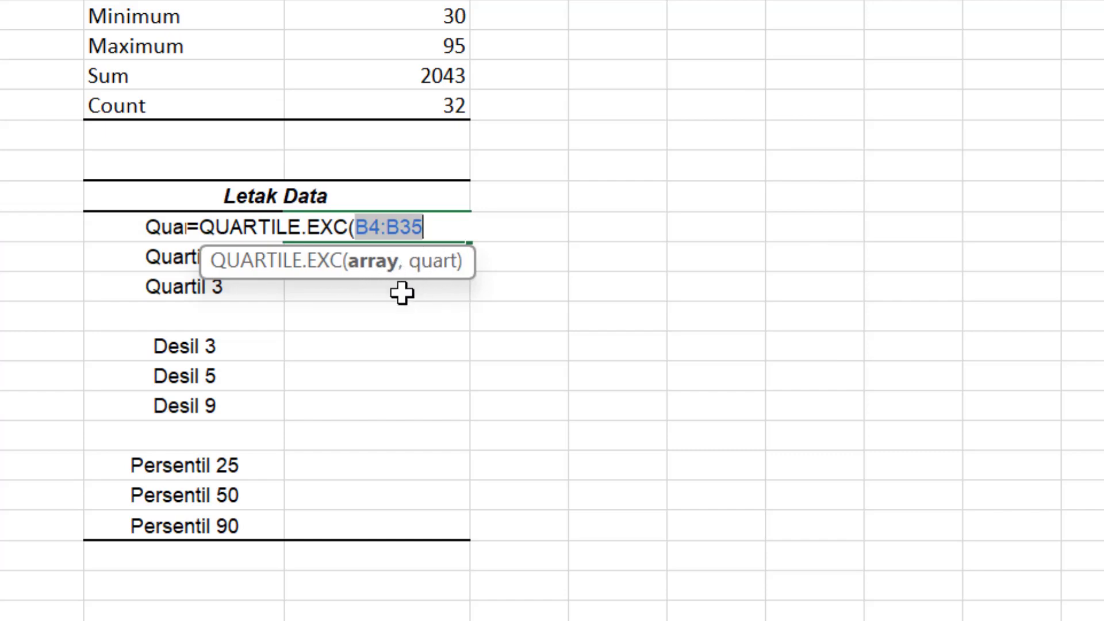
pyautogui.write(',')
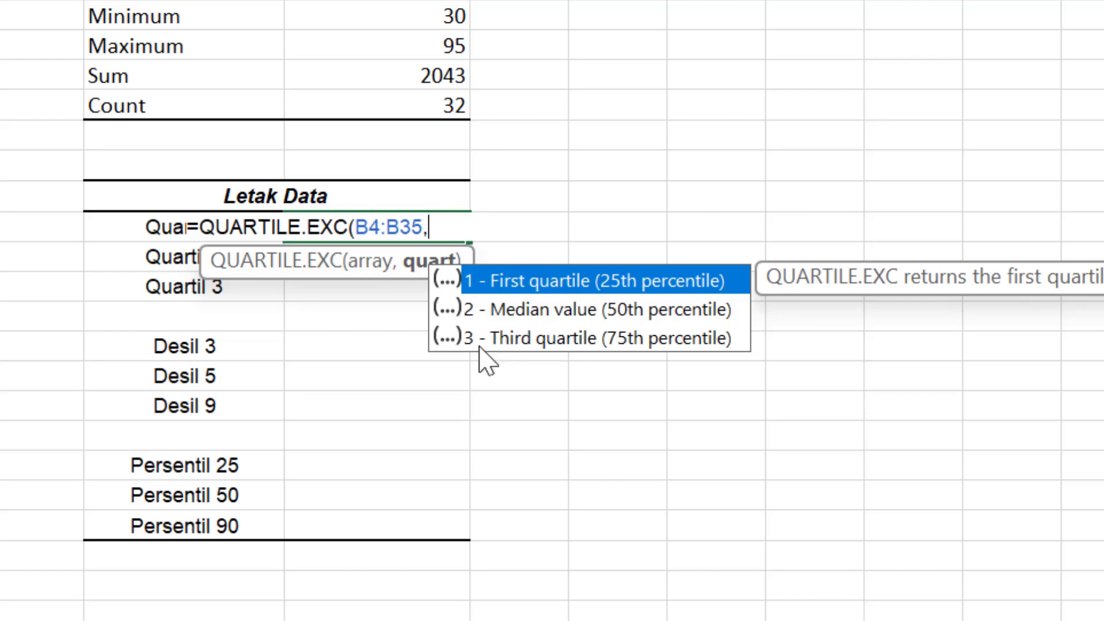
pyautogui.write('1)')
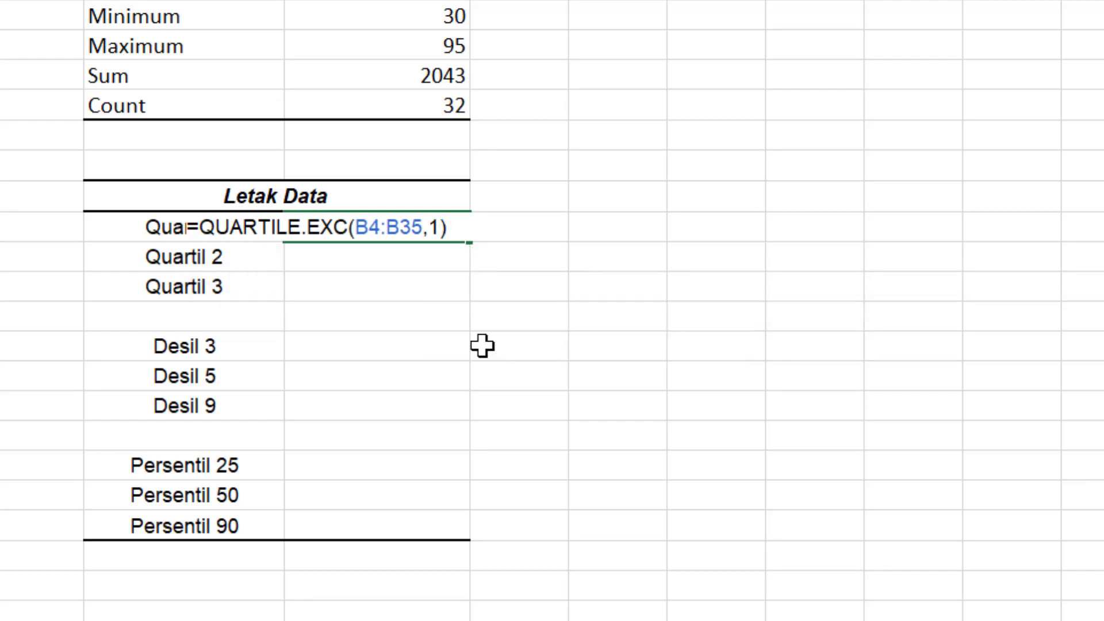
pyautogui.press('Return')
pyautogui.click(742, 285)
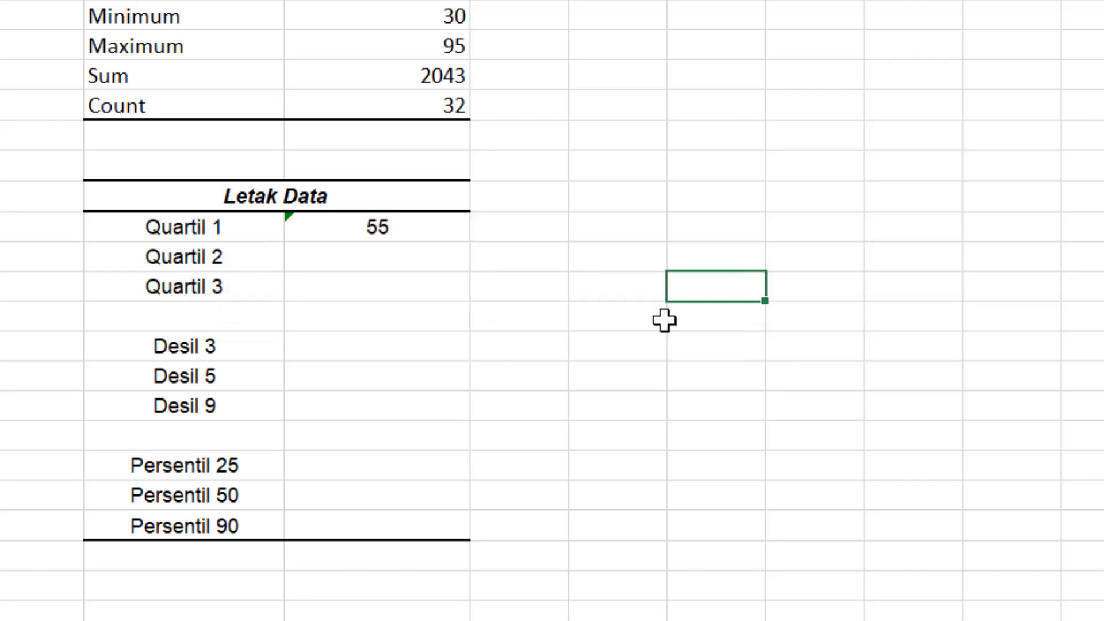
# Fill the Quartil 1 formula down to the Quartil 2 and Quartil 3 result cells
pyautogui.click(334, 223)
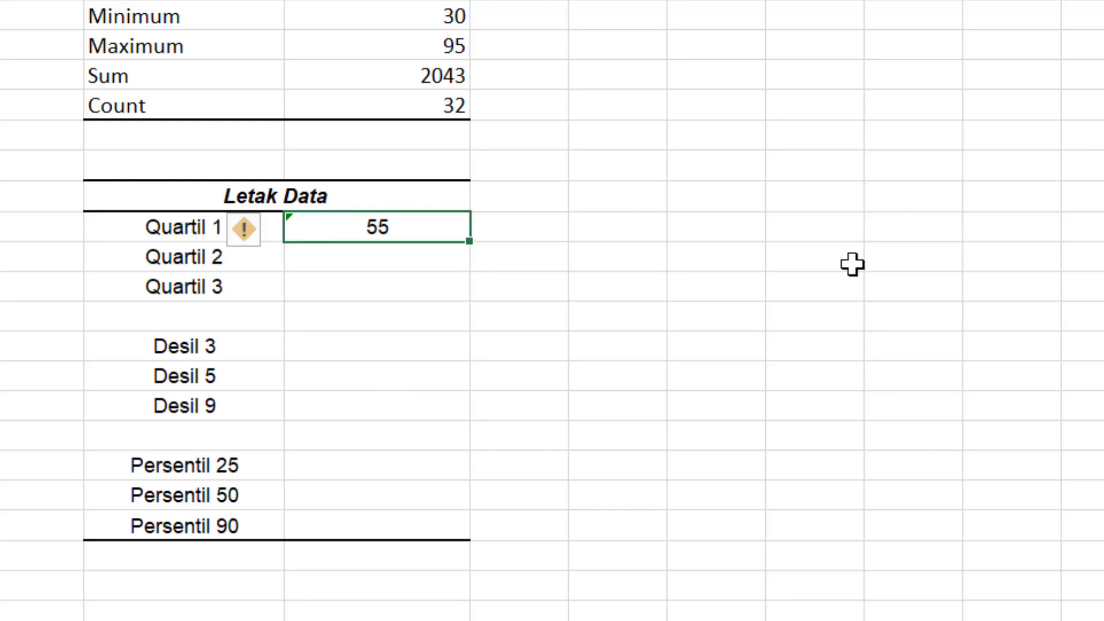
pyautogui.click(382, 364)
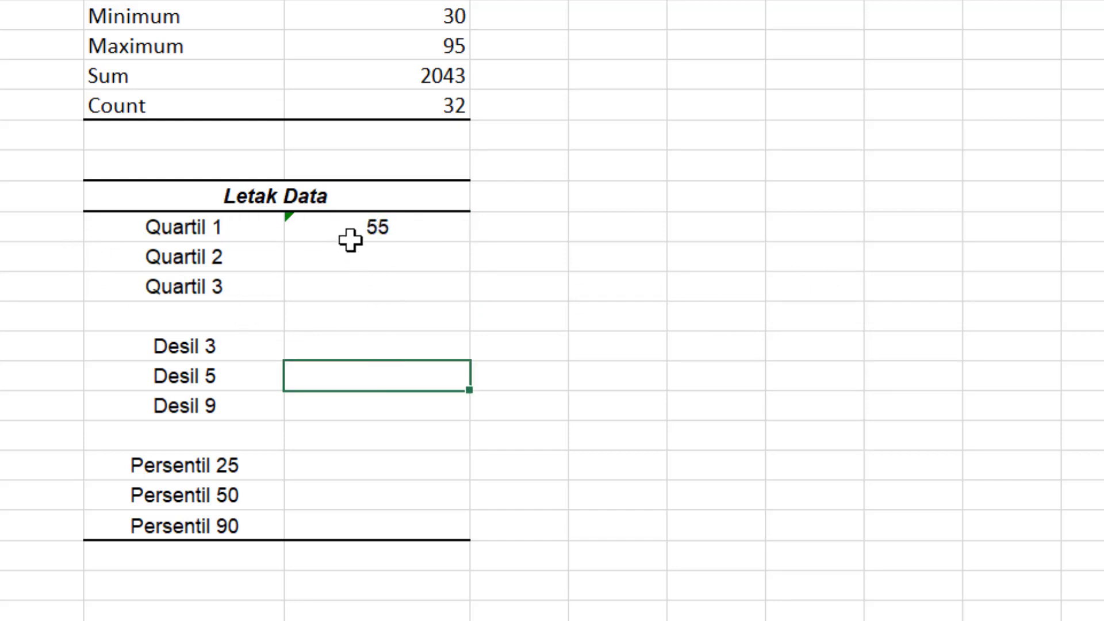
pyautogui.click(350, 240)
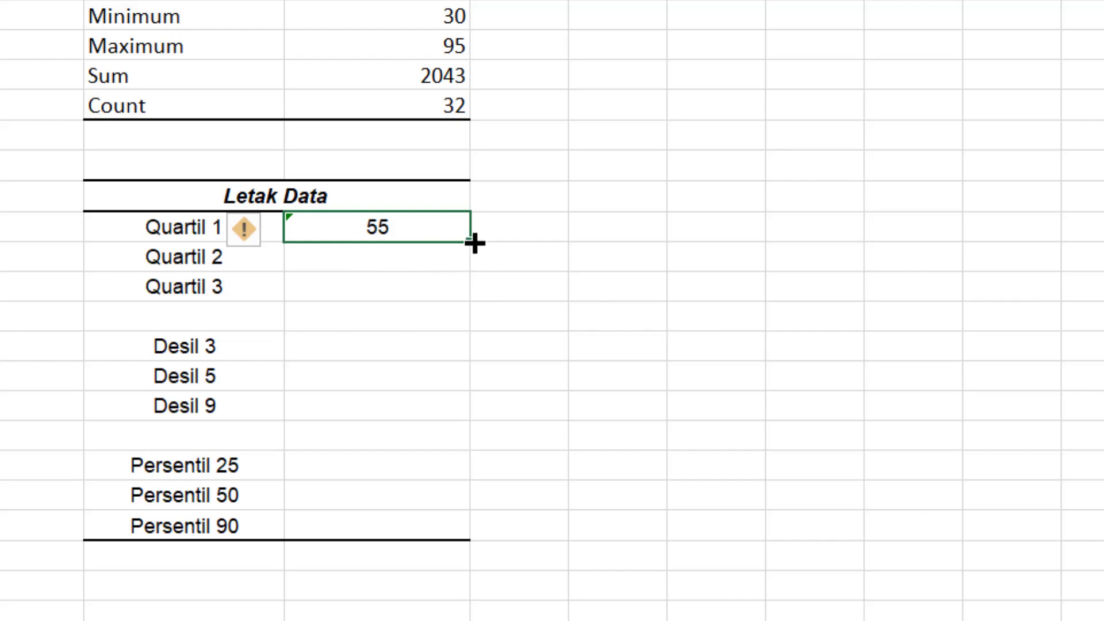
pyautogui.moveTo(474, 243); pyautogui.dragTo(461, 300)
pyautogui.click(775, 335)
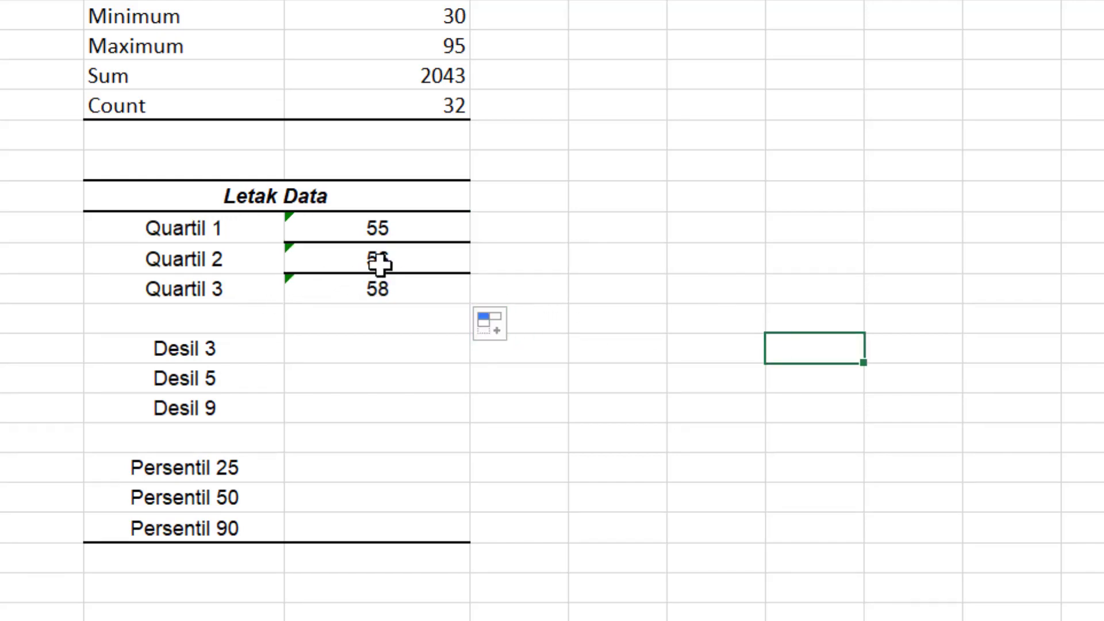
# Remove all borders from the Quartil 2 and Quartil 3 result cells
pyautogui.moveTo(372, 230); pyautogui.dragTo(360, 279)
pyautogui.click(365, 316)
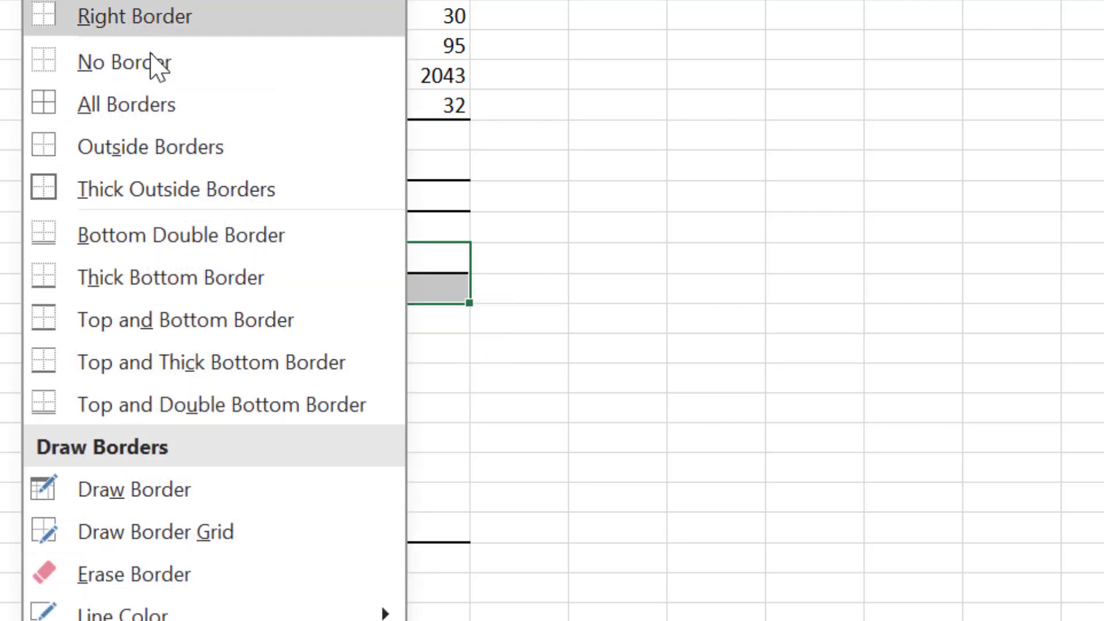
pyautogui.click(166, 68)
pyautogui.click(686, 364)
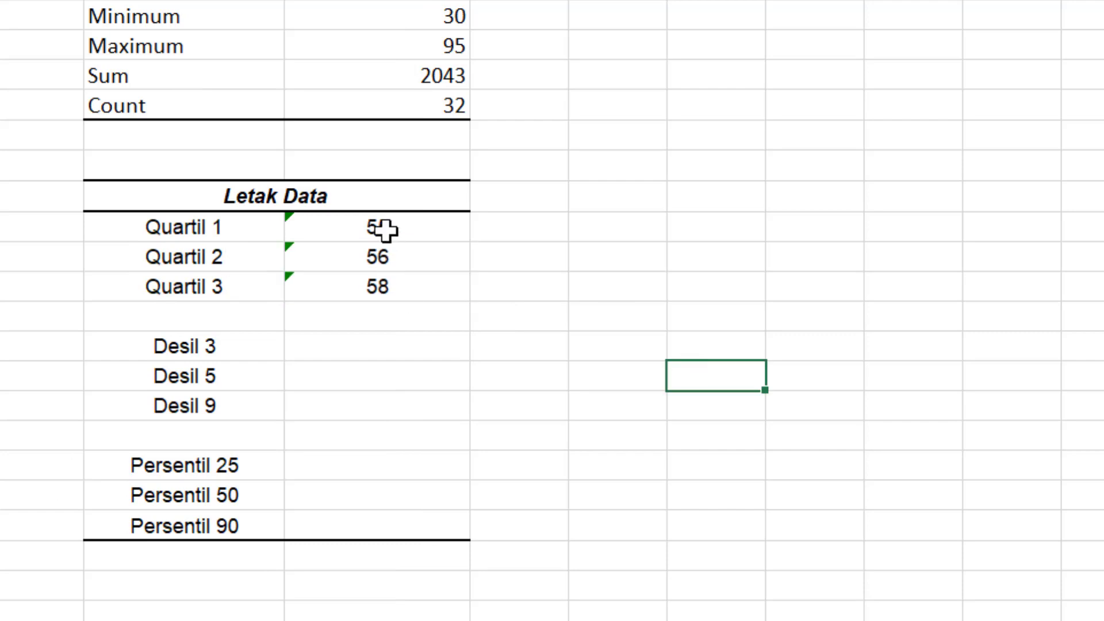
# Inspect the Quartil 1, Quartil 2 and Quartil 3 result cells one by one and compare them
pyautogui.click(374, 227)
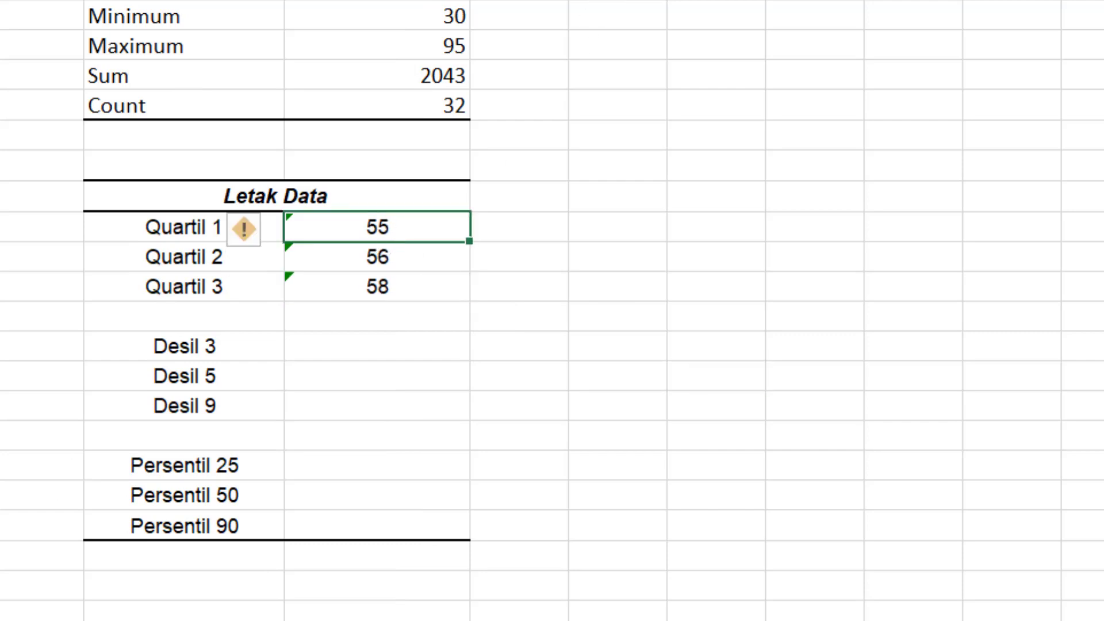
pyautogui.click(345, 255)
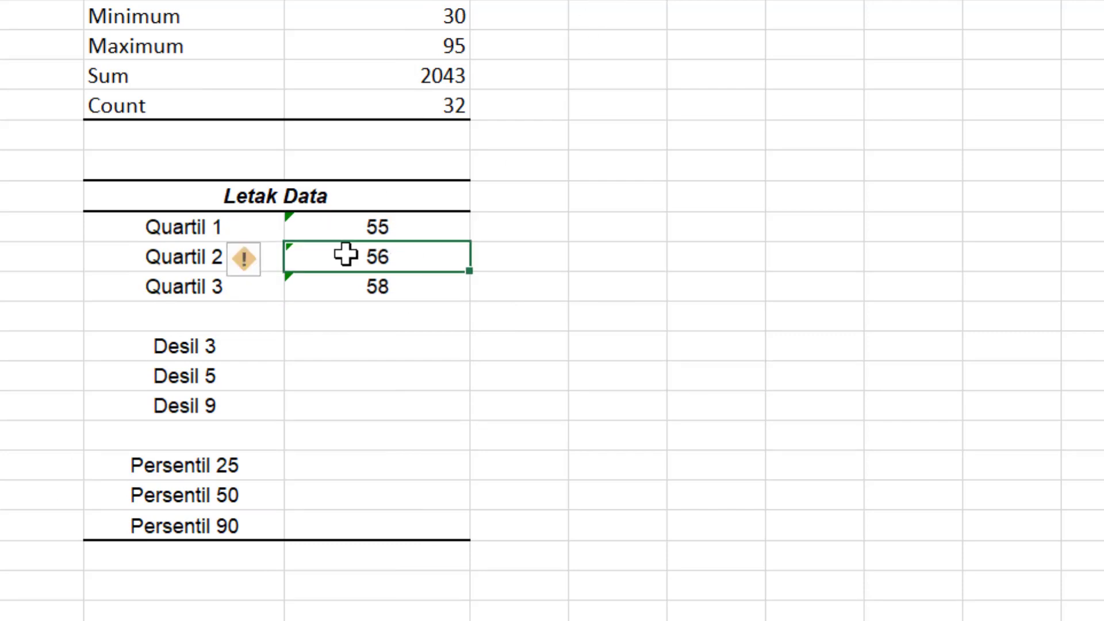
pyautogui.click(367, 287)
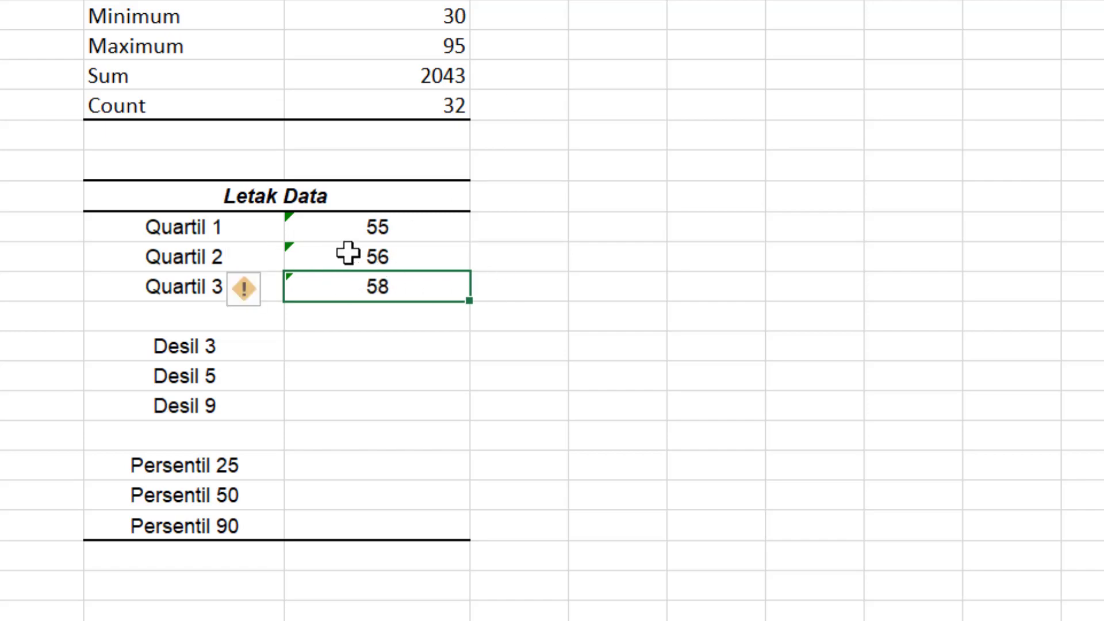
pyautogui.click(377, 257)
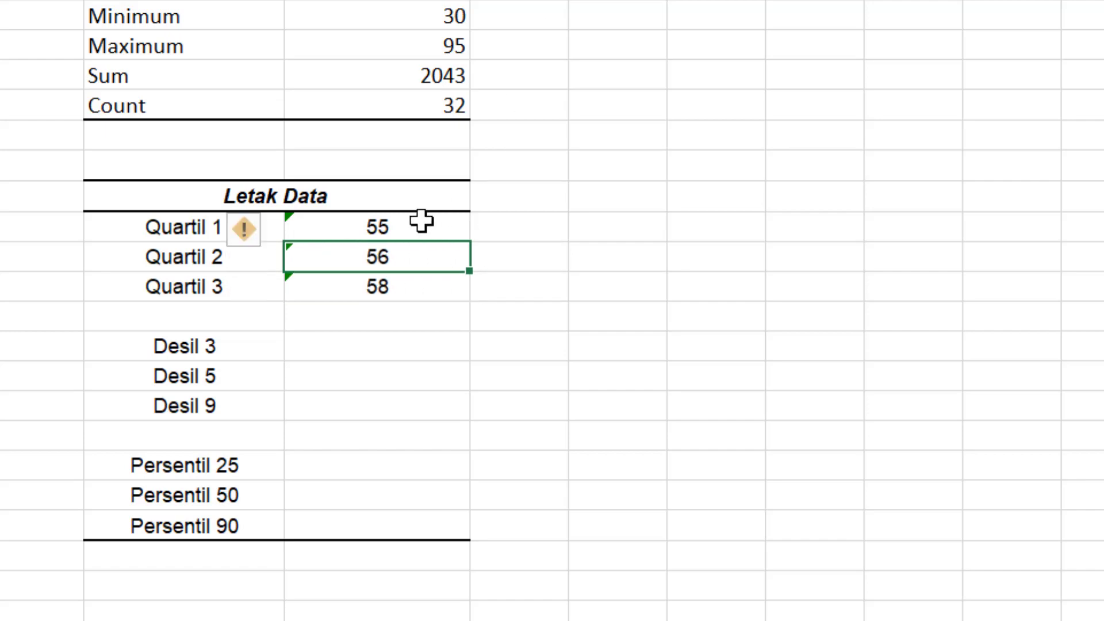
pyautogui.click(435, 223)
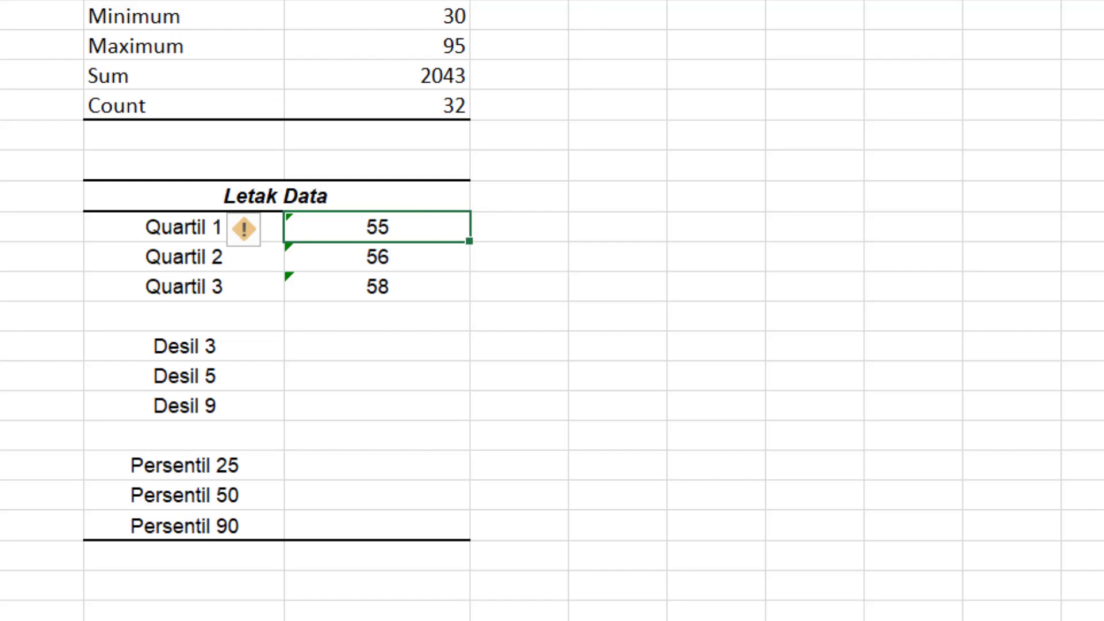
# Lock the score range in the Quartil 1 formula as $B$4:B$35 and set its quartile argument to 2
pyautogui.press('F2')
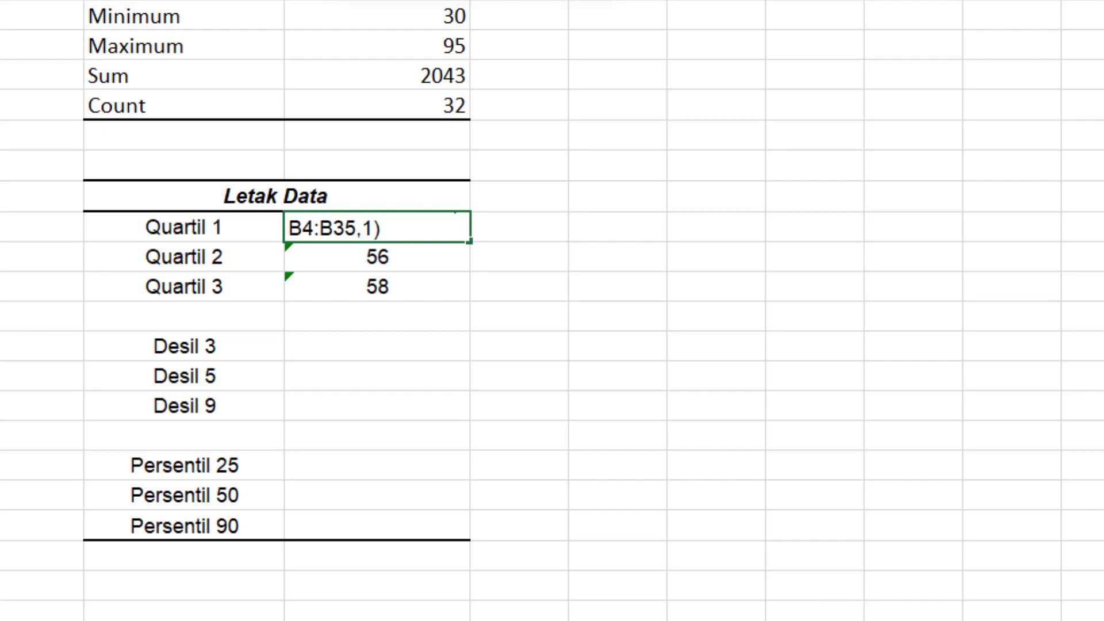
pyautogui.press('F4')
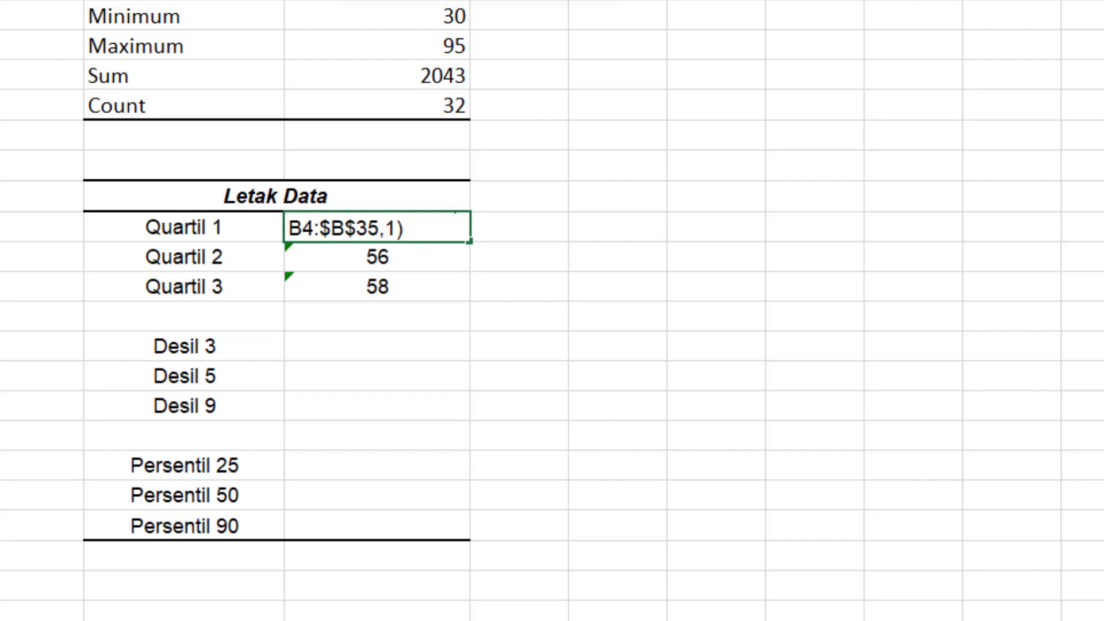
pyautogui.press('F4')
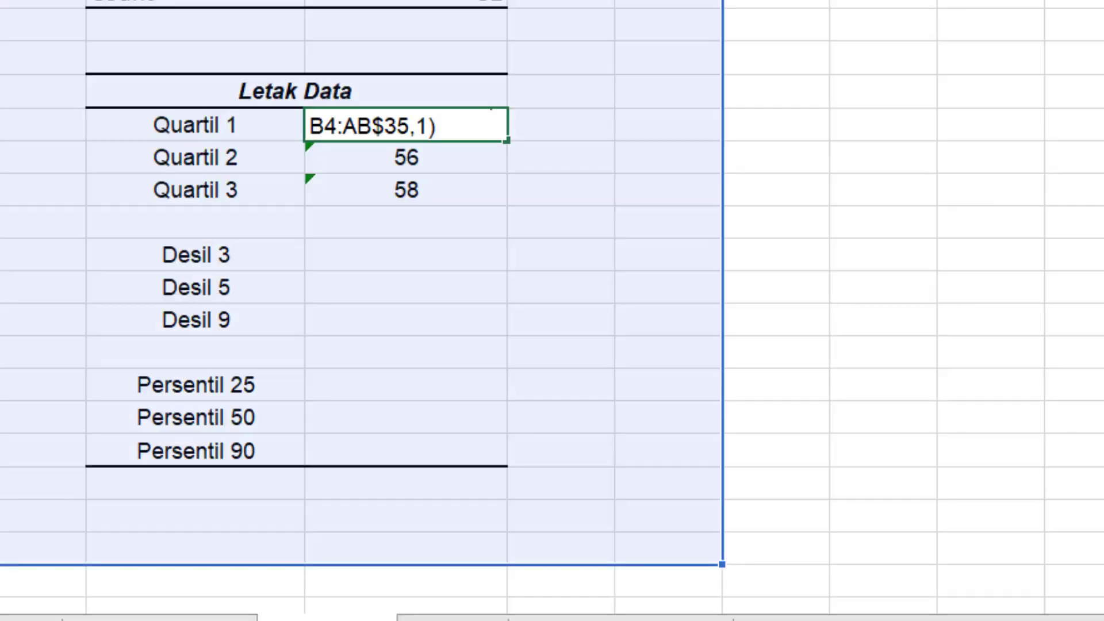
pyautogui.press('BackSpace')
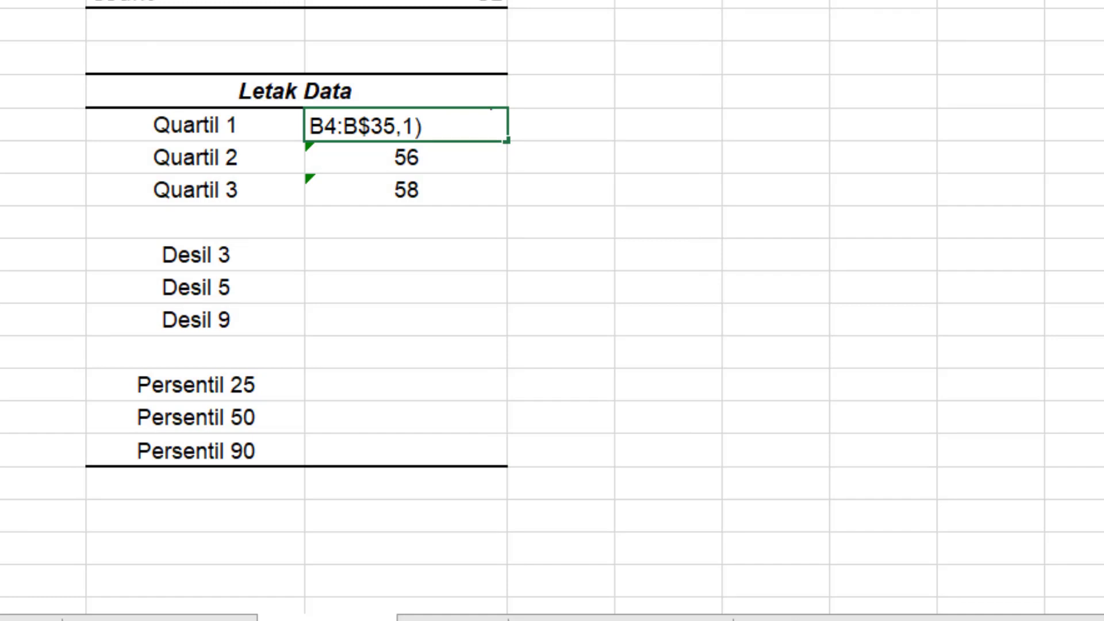
pyautogui.press('F4')
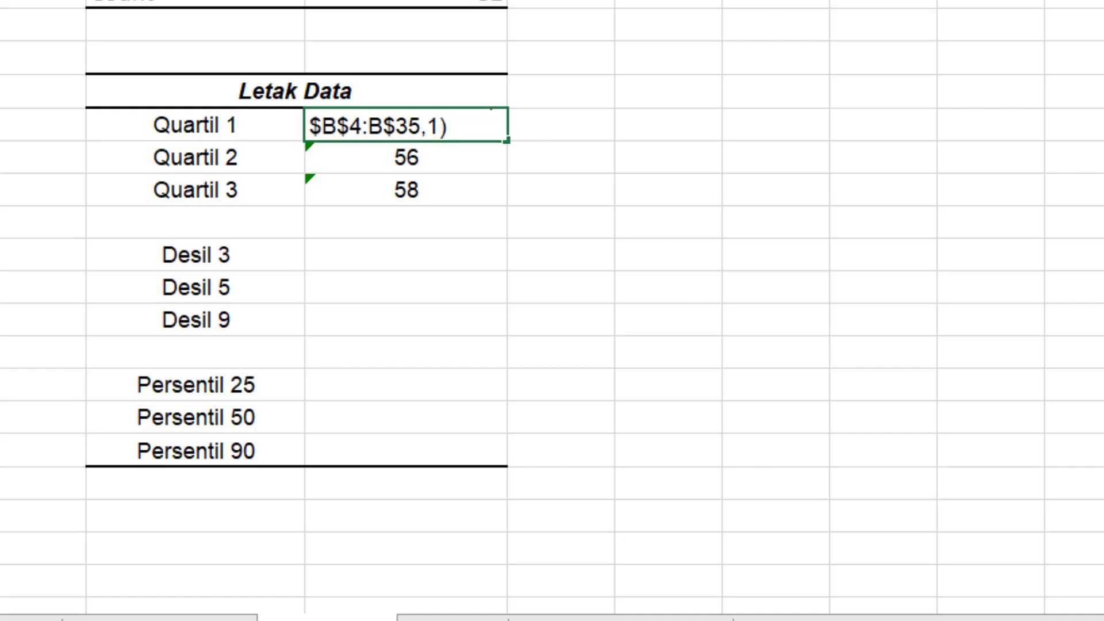
pyautogui.press('BackSpace')
pyautogui.write('2')
pyautogui.press('Return')
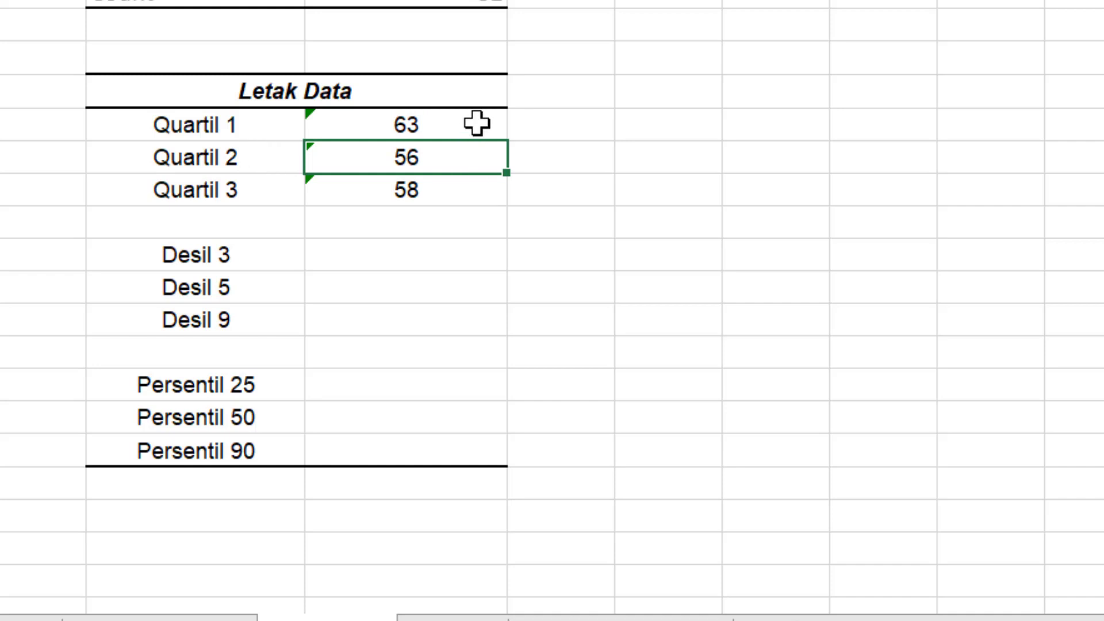
# Set the quartile argument of the Quartil 1 formula to 1, keeping the locked score range
pyautogui.click(477, 123)
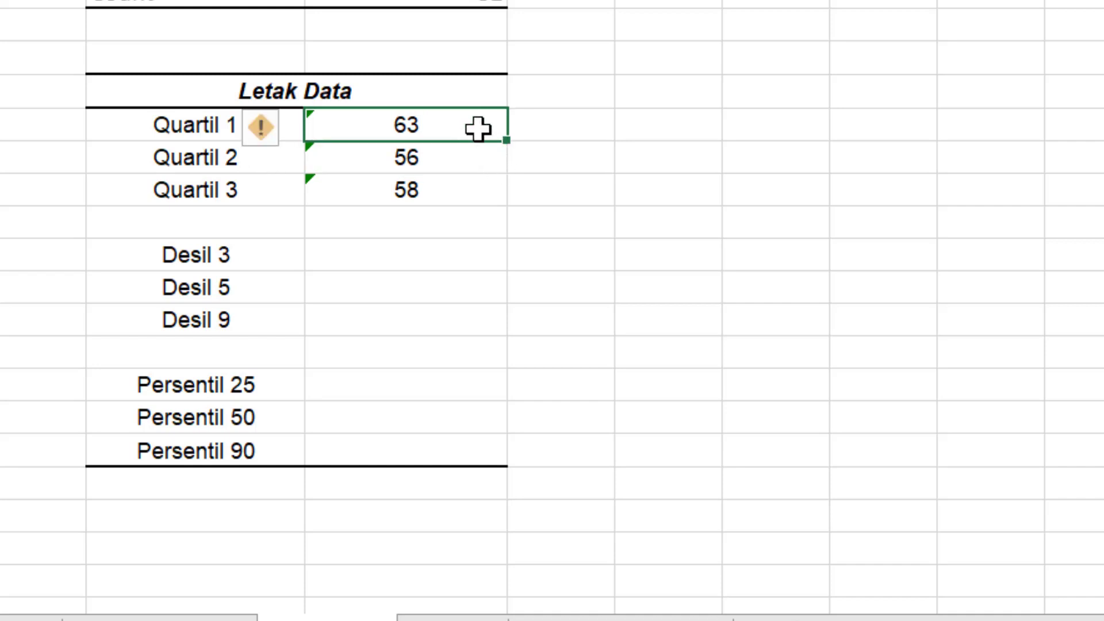
pyautogui.press('F2')
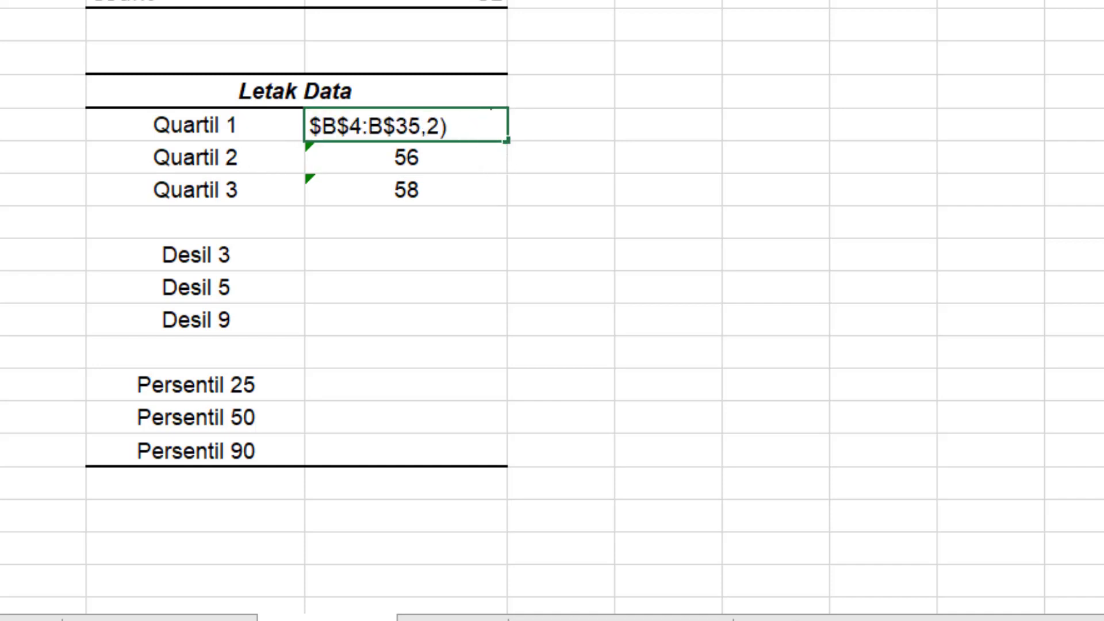
pyautogui.press('BackSpace')
pyautogui.press('BackSpace')
pyautogui.write('1)')
pyautogui.press('Return')
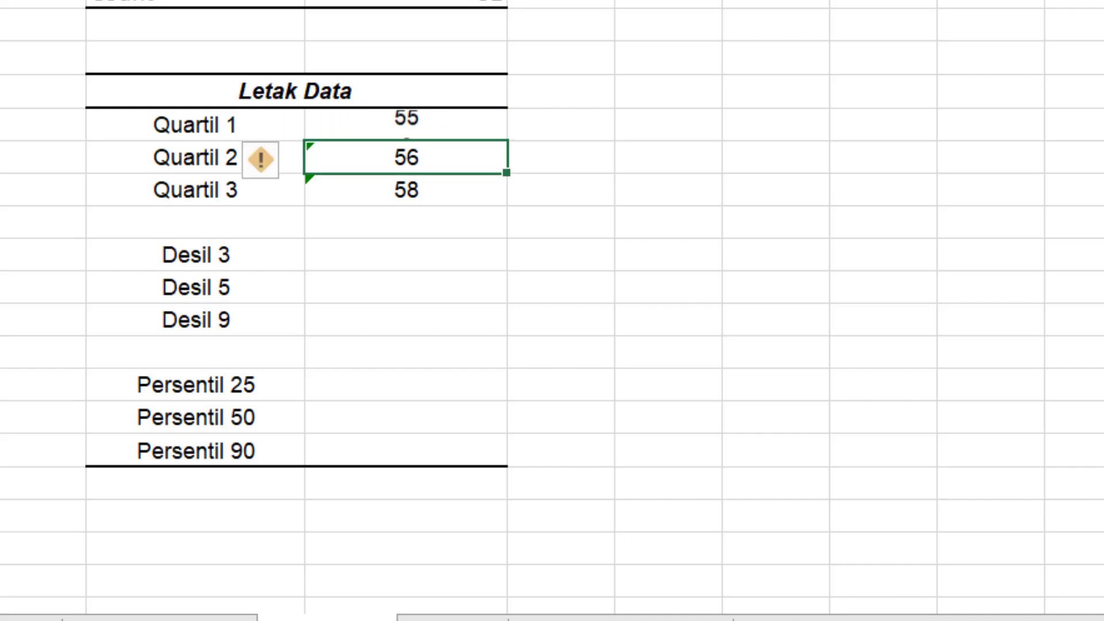
# Fill the Quartil 1 formula down through Quartil 3 and remove the borders from the three quartile result cells
pyautogui.click(424, 117)
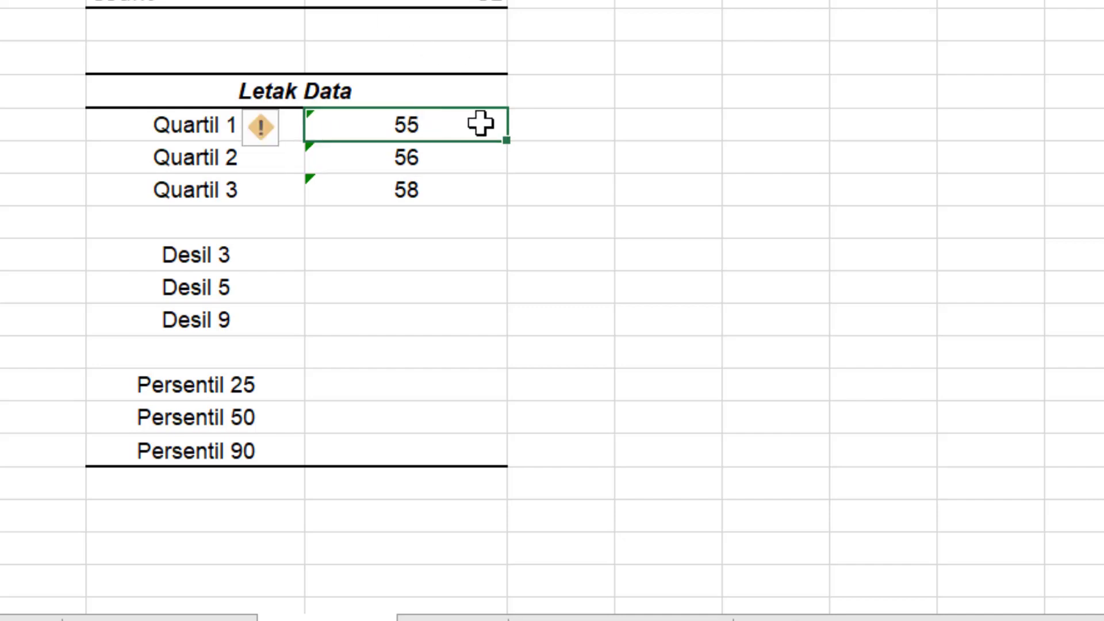
pyautogui.moveTo(506, 140); pyautogui.dragTo(516, 208)
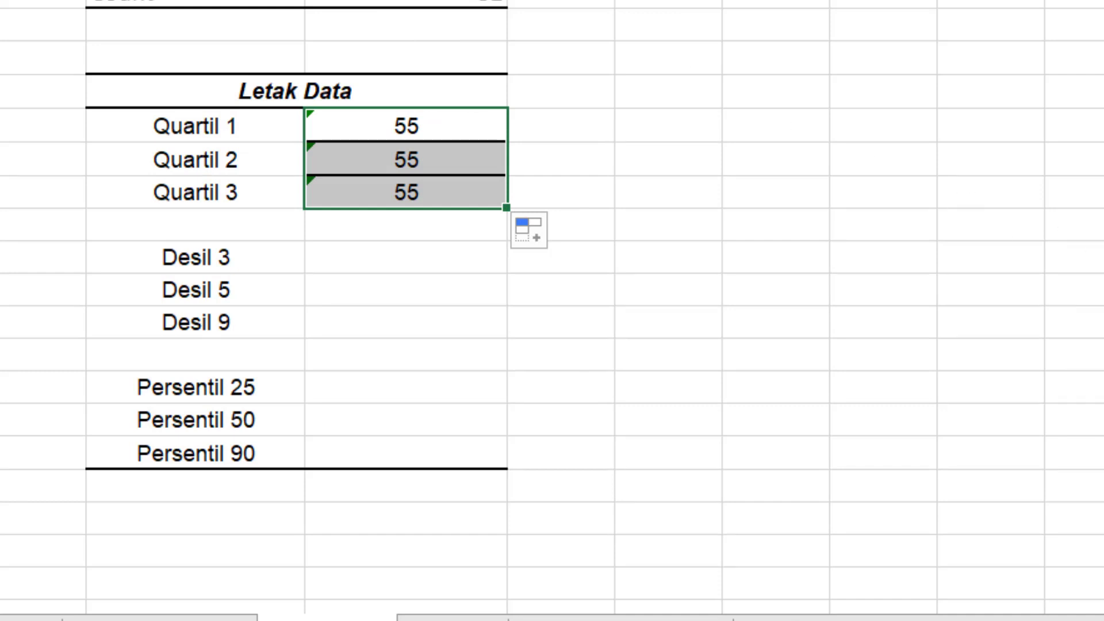
pyautogui.click(766, 79)
# Set the quartile argument of the Quartil 2 formula to 2
pyautogui.click(477, 166)
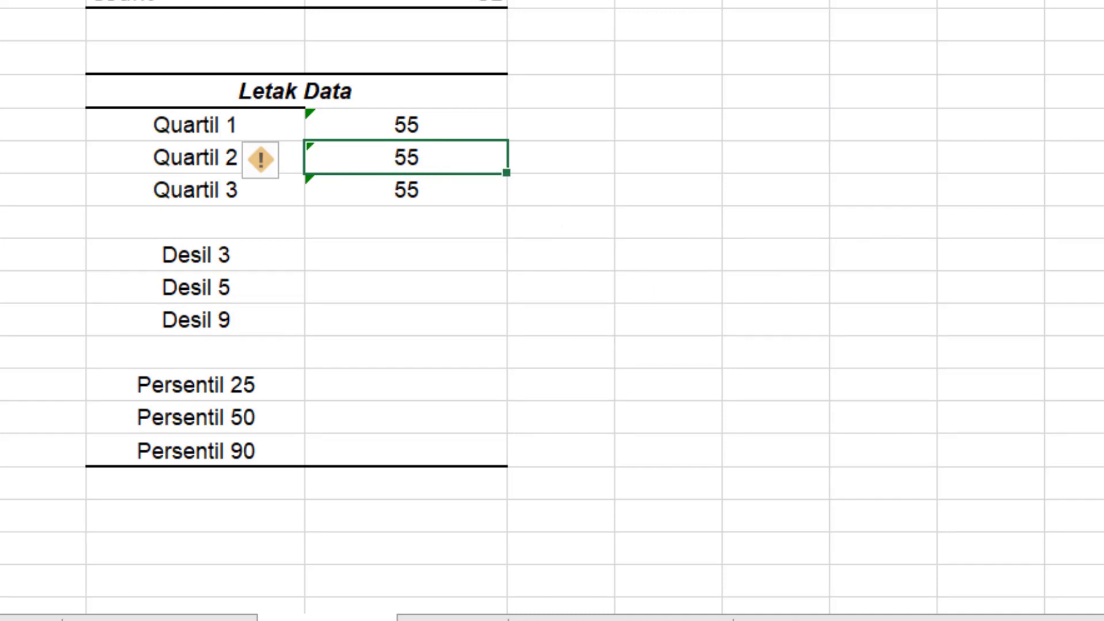
pyautogui.press('F2')
pyautogui.press('Left')
pyautogui.press('BackSpace')
pyautogui.write('2')
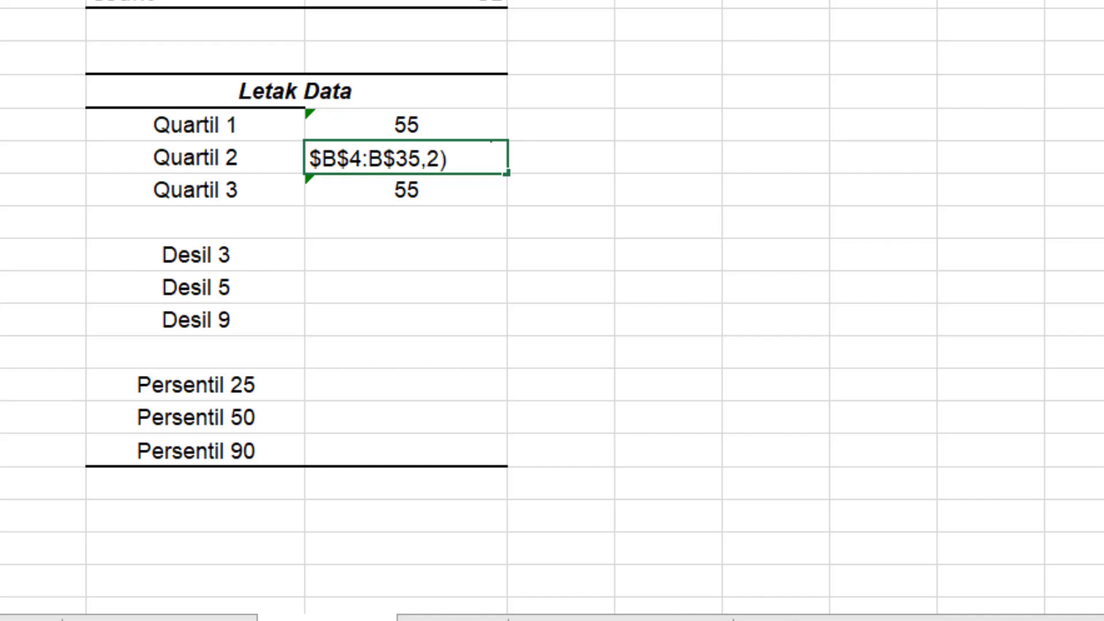
pyautogui.doubleClick(425, 195)
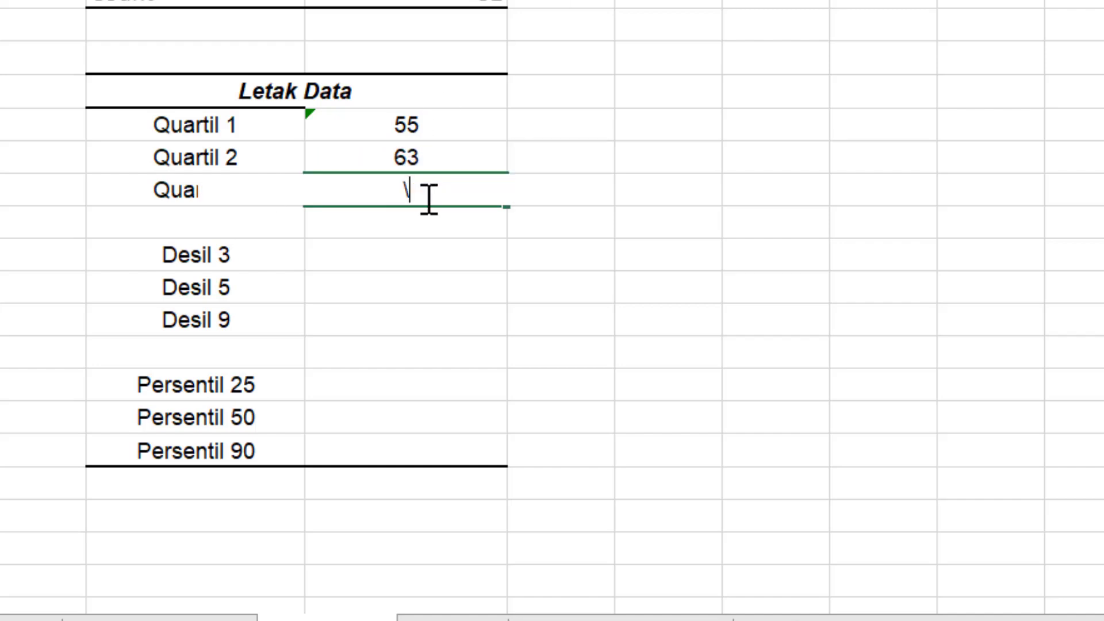
# Fill the Quartil 2 formula down to the Quartil 3 result cell and set its quartile argument to 3
pyautogui.click(467, 278)
pyautogui.click(456, 158)
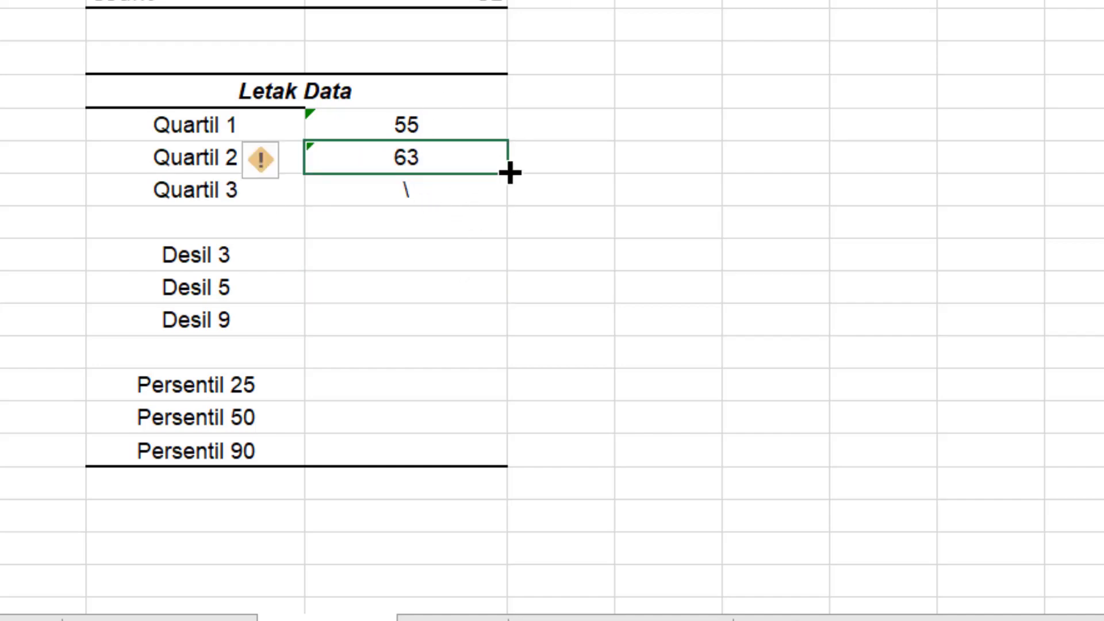
pyautogui.moveTo(502, 193); pyautogui.dragTo(488, 217)
pyautogui.click(437, 190)
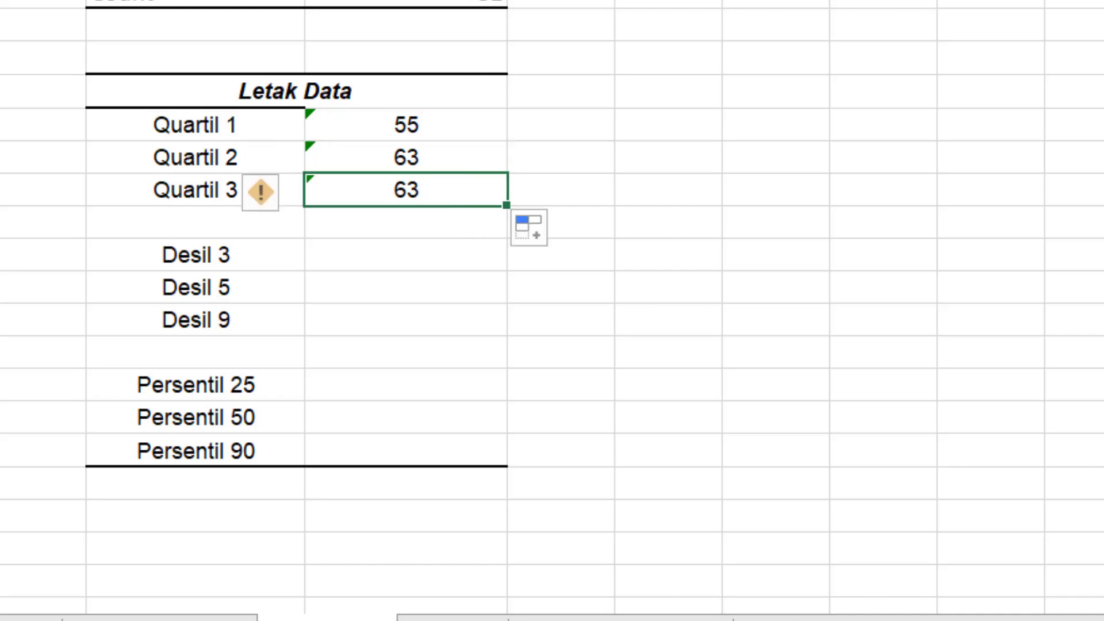
pyautogui.press('F2')
pyautogui.press('BackSpace')
pyautogui.press('BackSpace')
pyautogui.write('3)')
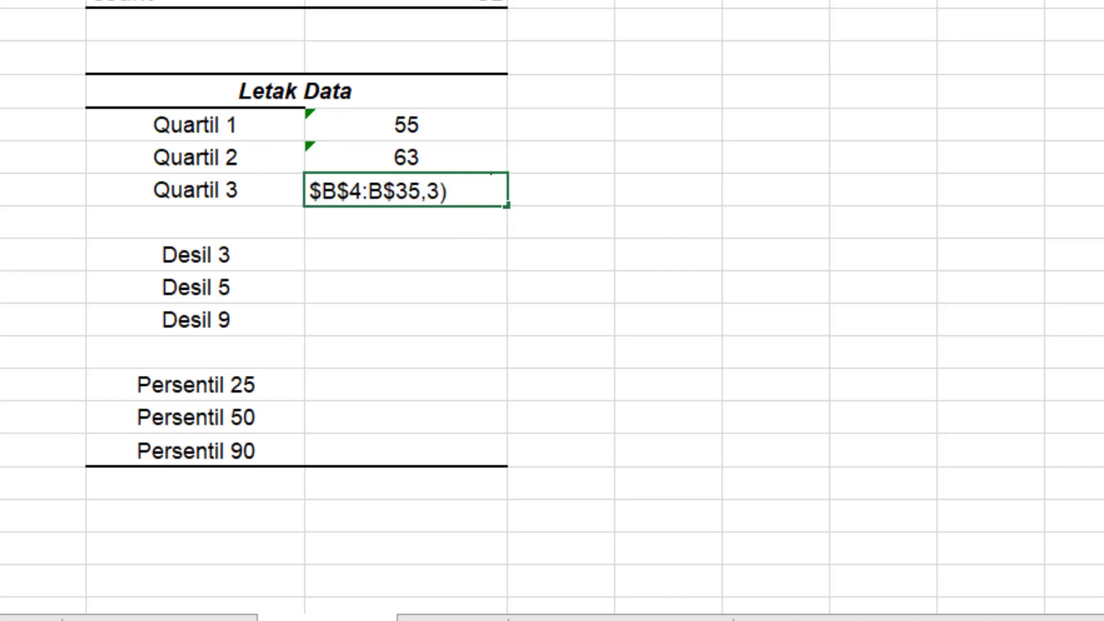
pyautogui.press('Return')
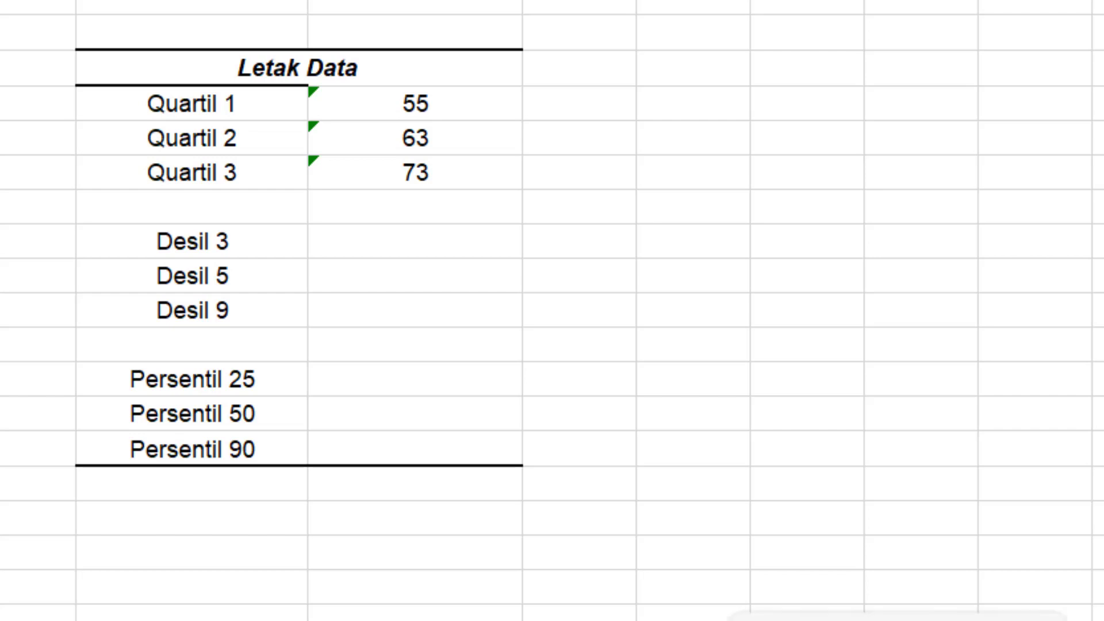
# Start a PERCENTILE.EXC formula in the Desil 3 result cell with the score range B4:B35 as its array
pyautogui.click(1064, 285)
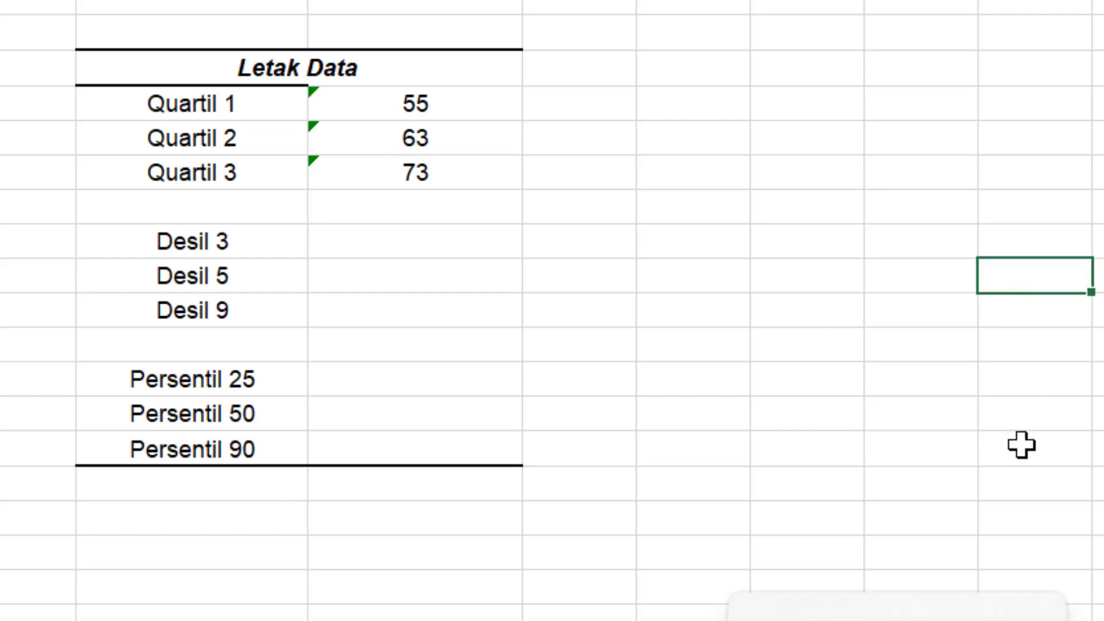
pyautogui.click(364, 215)
pyautogui.click(374, 241)
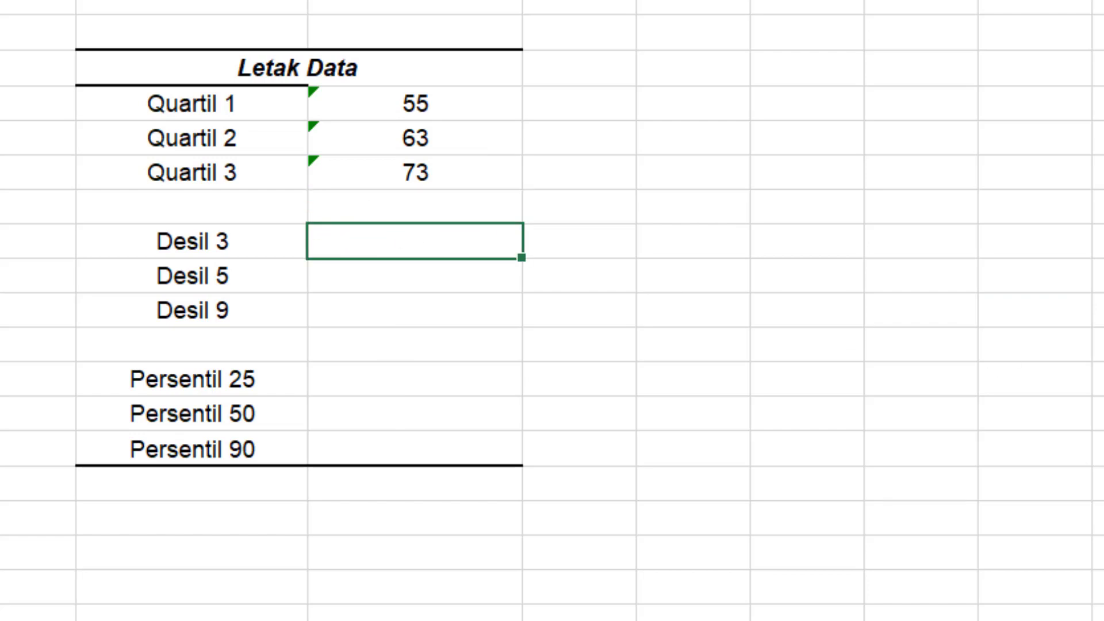
pyautogui.write('=')
pyautogui.write('PER')
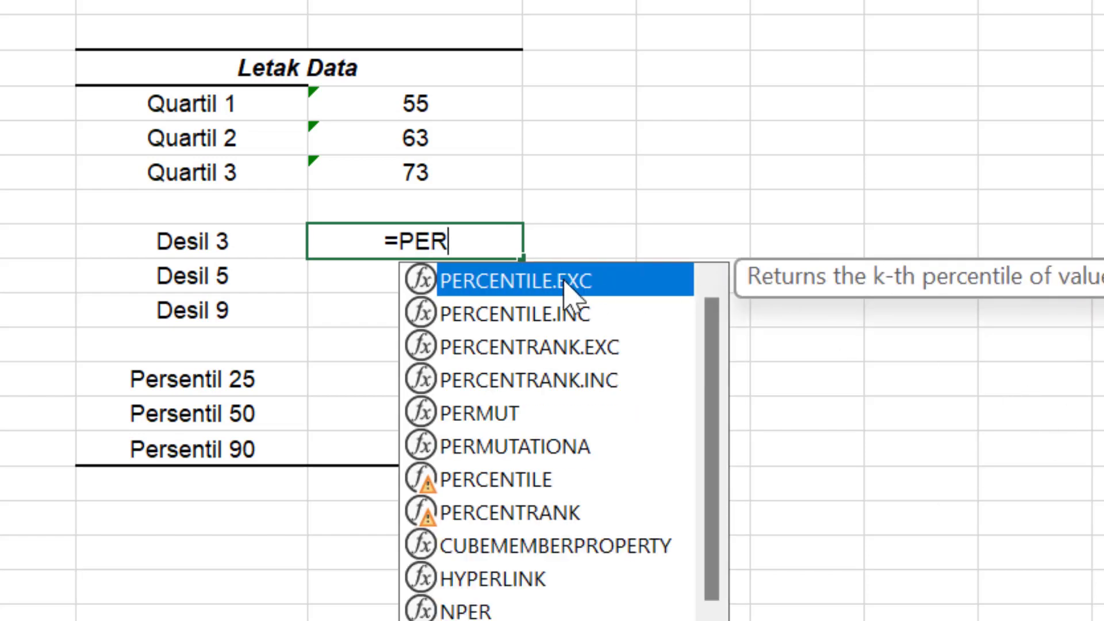
pyautogui.doubleClick(542, 288)
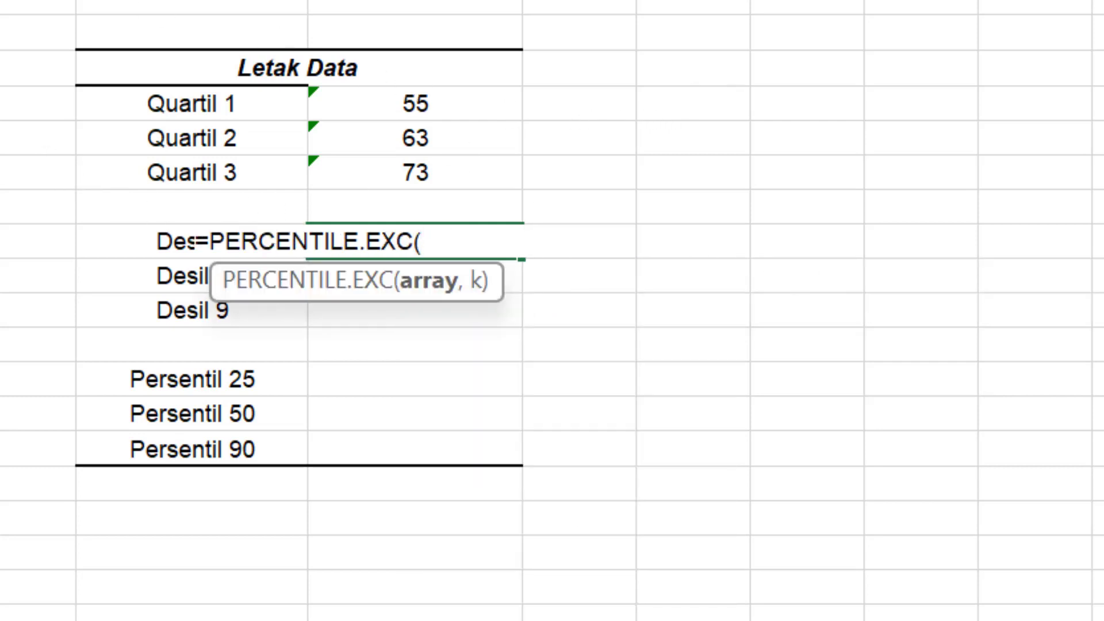
pyautogui.scroll(3, 552, 310)
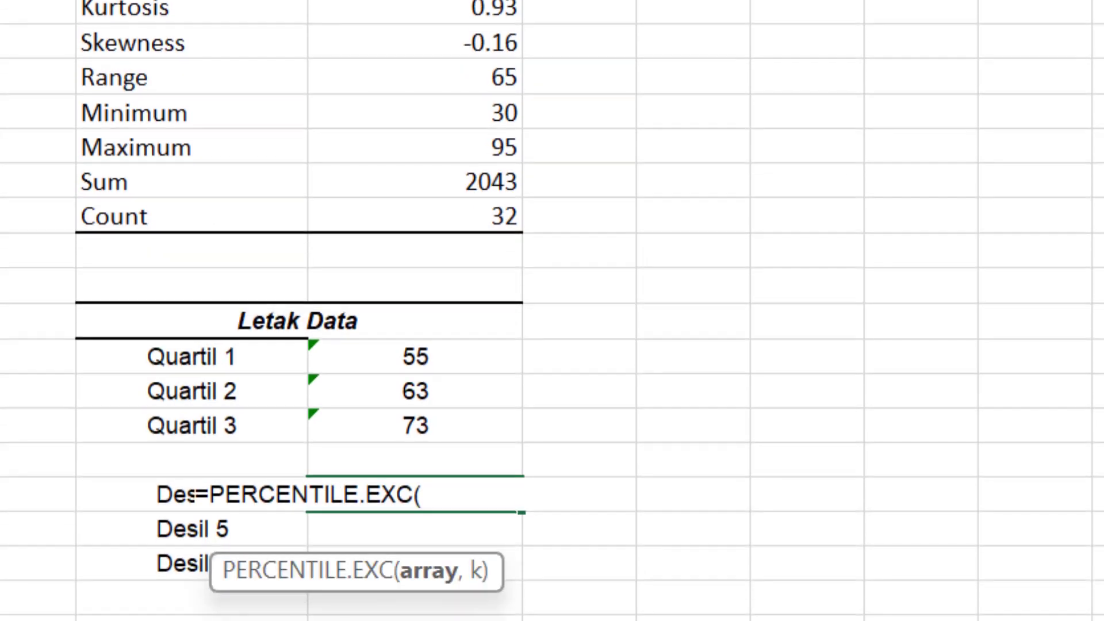
pyautogui.scroll(3, 552, 311)
pyautogui.moveTo(3, 34); pyautogui.dragTo(3, 616)
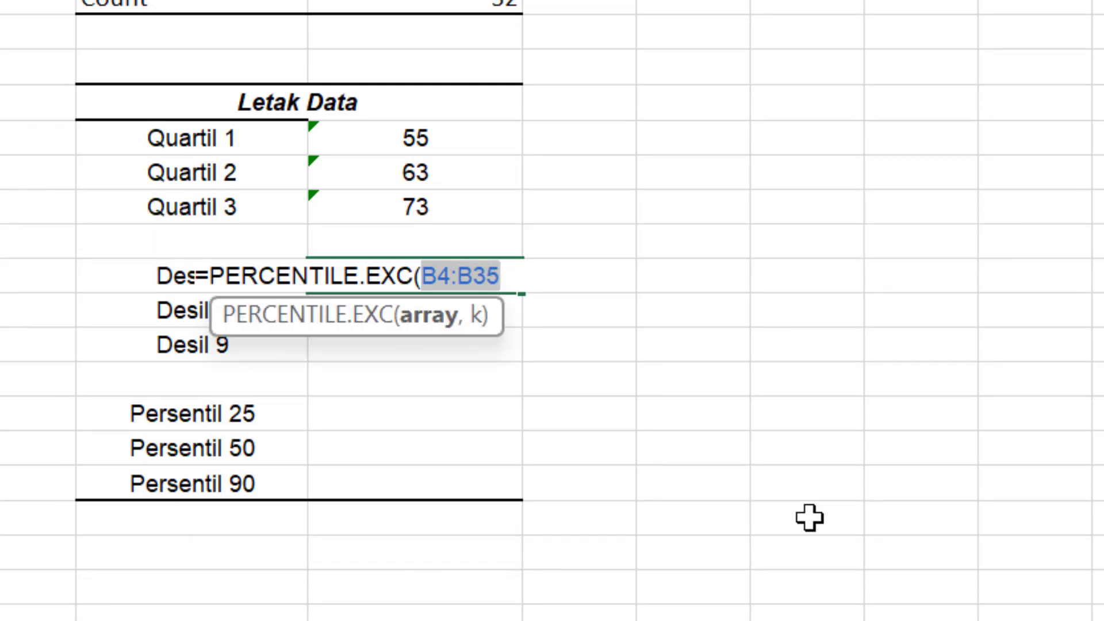
# Make the score range in the Desil 3 formula absolute as $B$4:$B$35
pyautogui.write('$')
pyautogui.press('BackSpace')
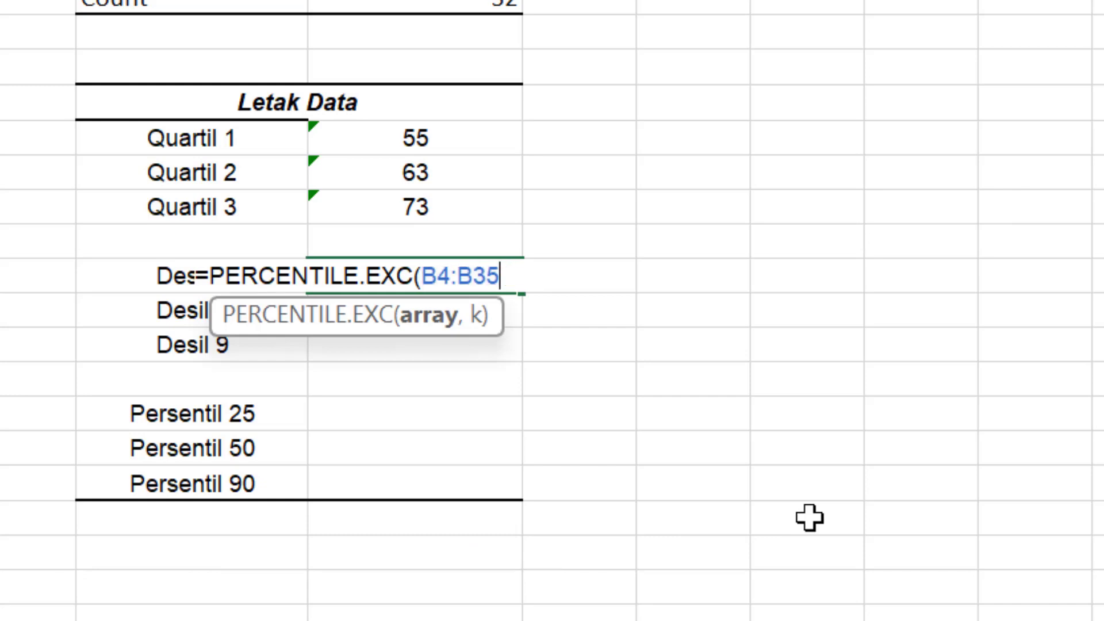
pyautogui.press('Return')
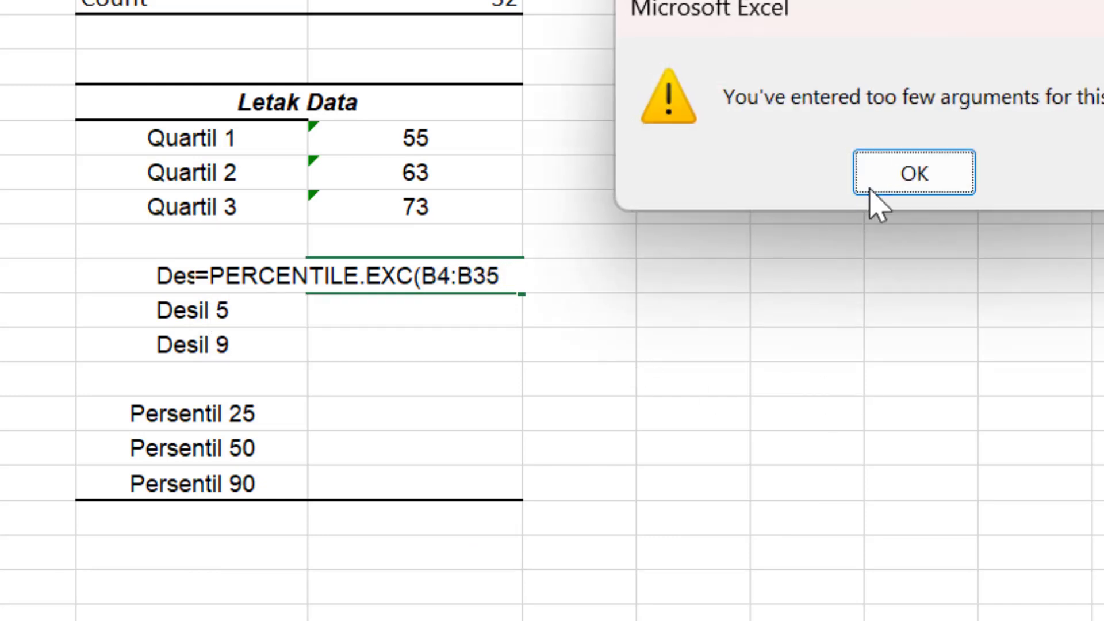
pyautogui.click(901, 189)
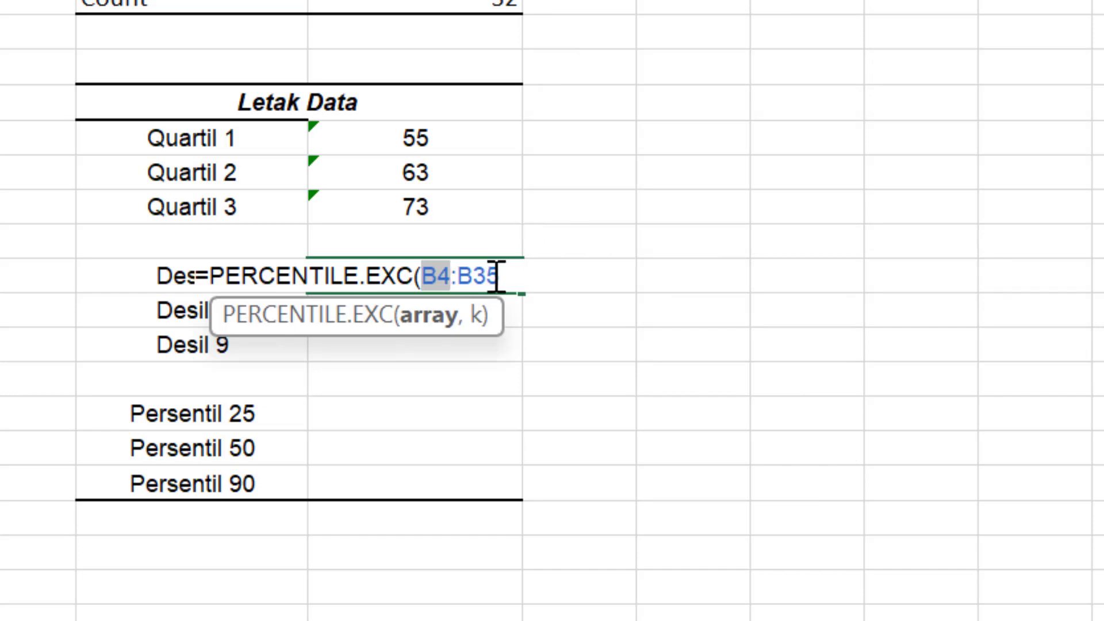
pyautogui.press('F4')
pyautogui.press('Right')
pyautogui.press('Right')
pyautogui.press('Right')
pyautogui.press('Right')
pyautogui.press('Right')
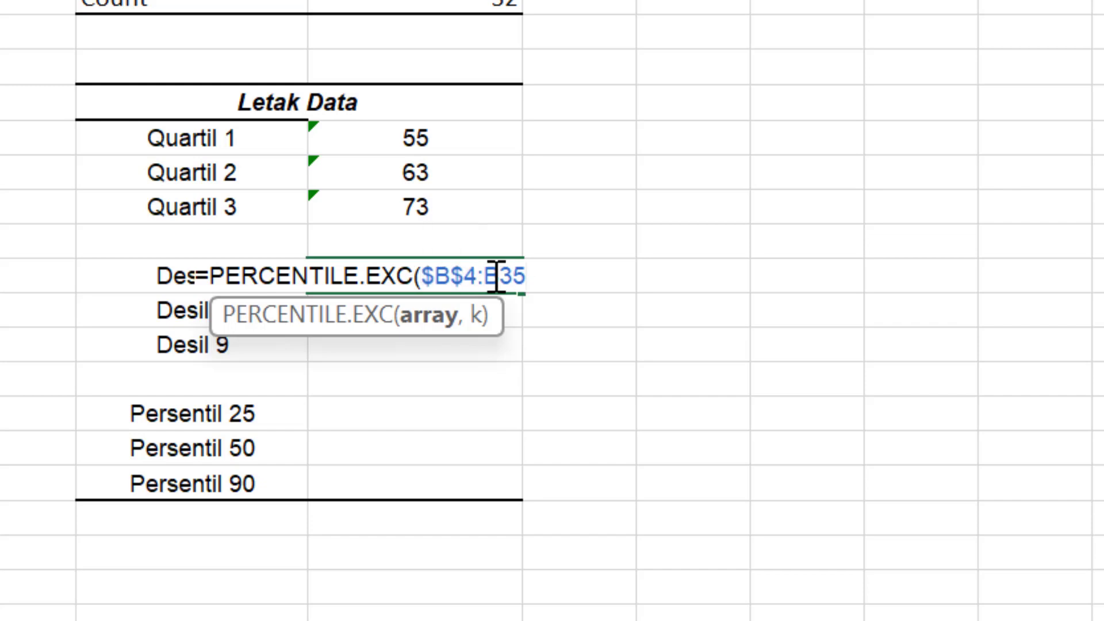
pyautogui.press('F4')
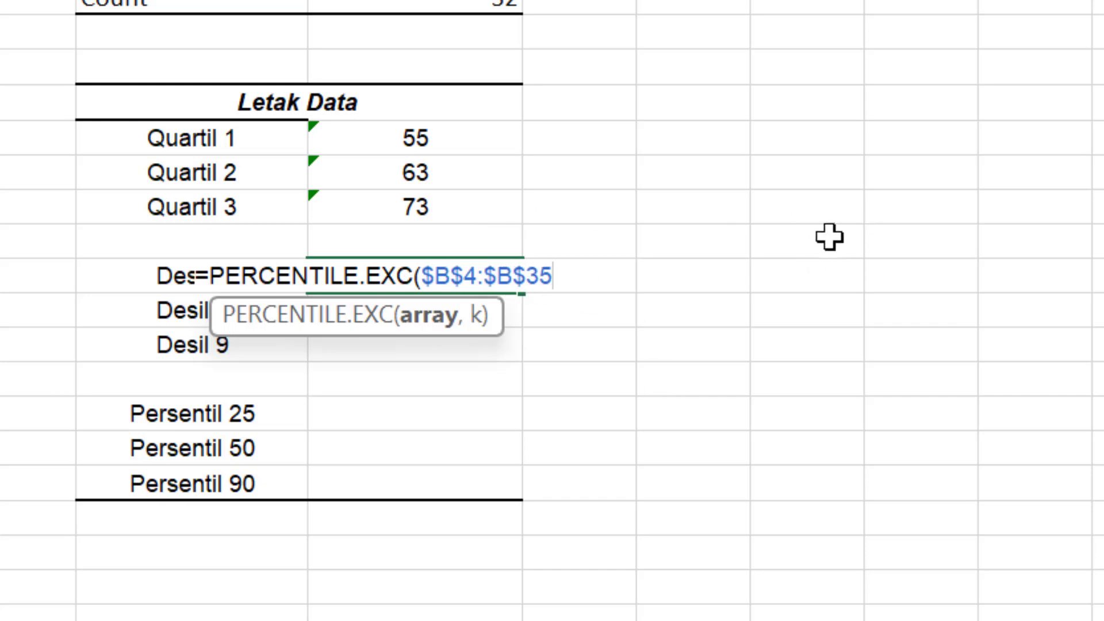
# Complete the Desil 3 PERCENTILE.EXC formula with 2/10 as its k argument
pyautogui.write(',,')
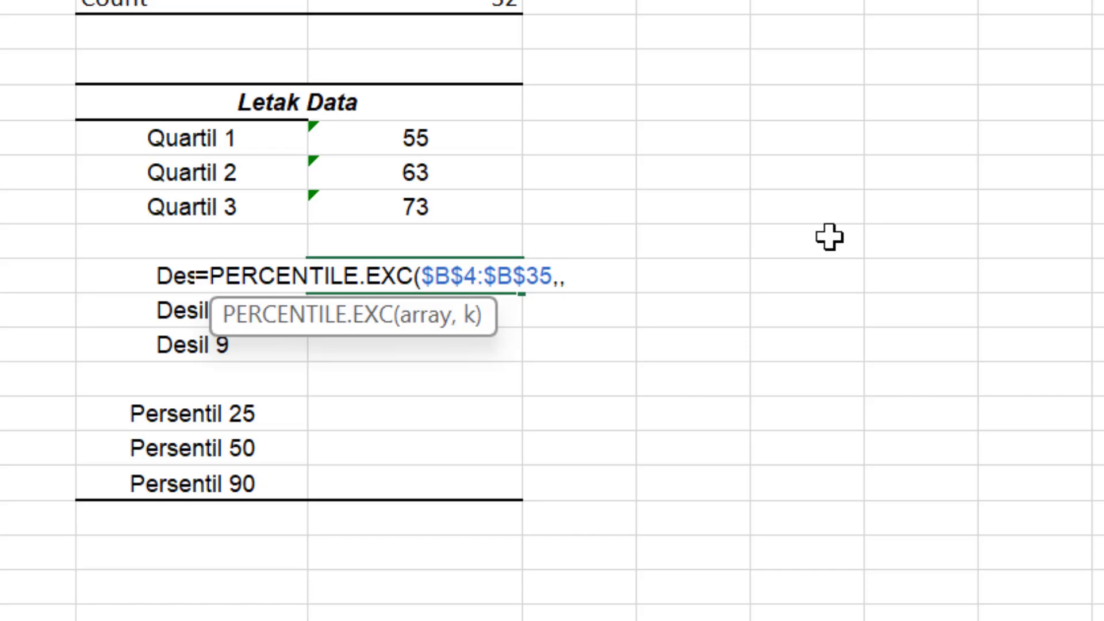
pyautogui.press('BackSpace')
pyautogui.scroll(-1, 552, 311)
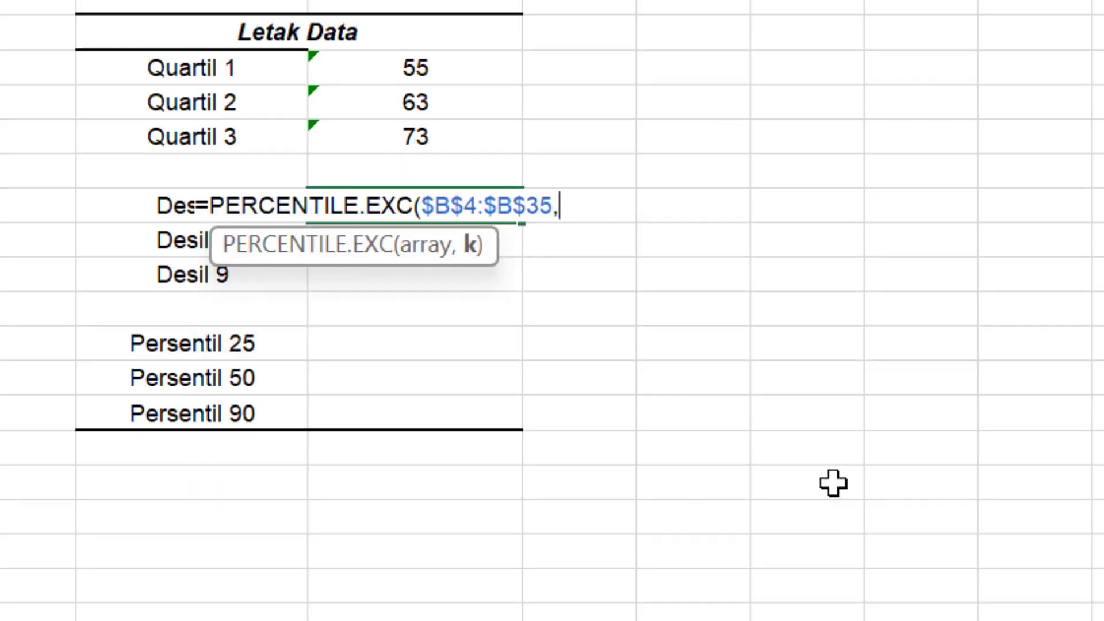
pyautogui.click(724, 506)
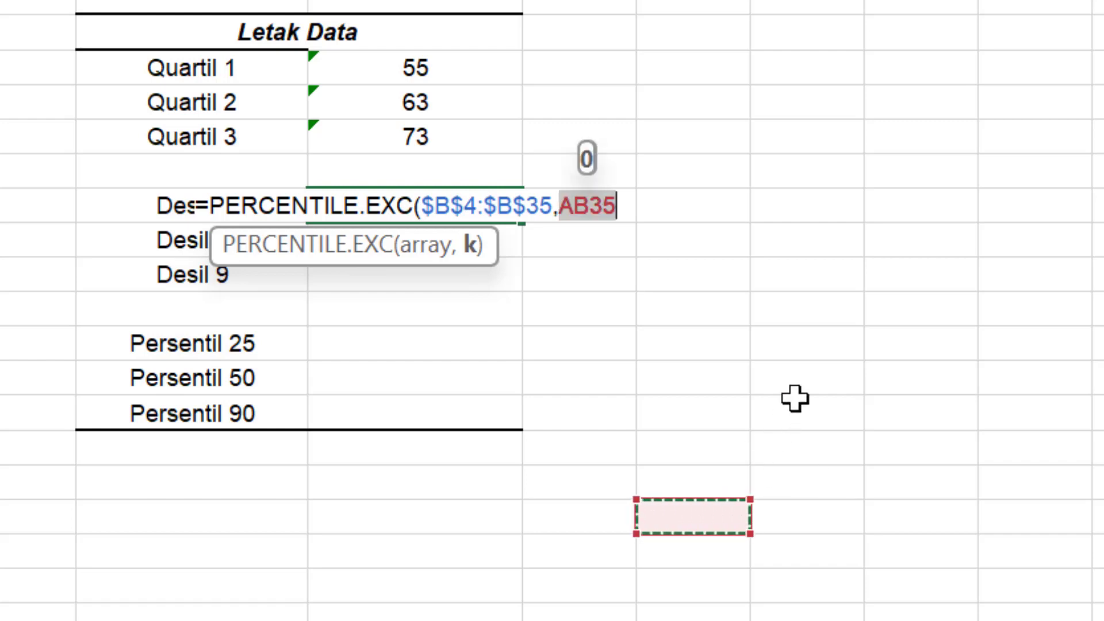
pyautogui.press('BackSpace')
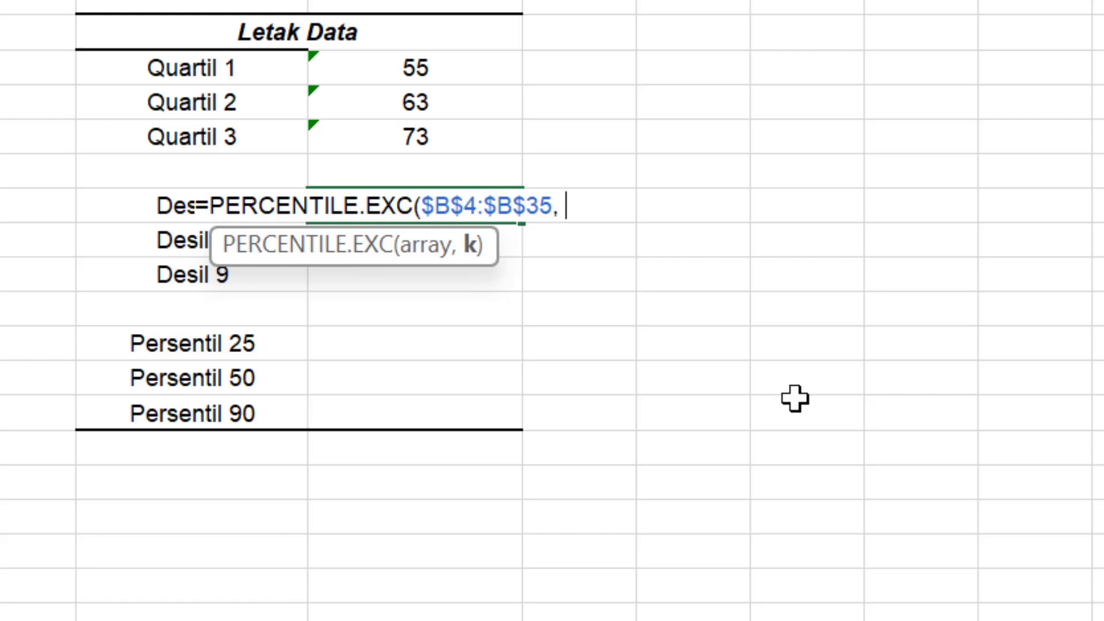
pyautogui.write('2')
pyautogui.press('BackSpace')
pyautogui.press('BackSpace')
pyautogui.write('2/10')
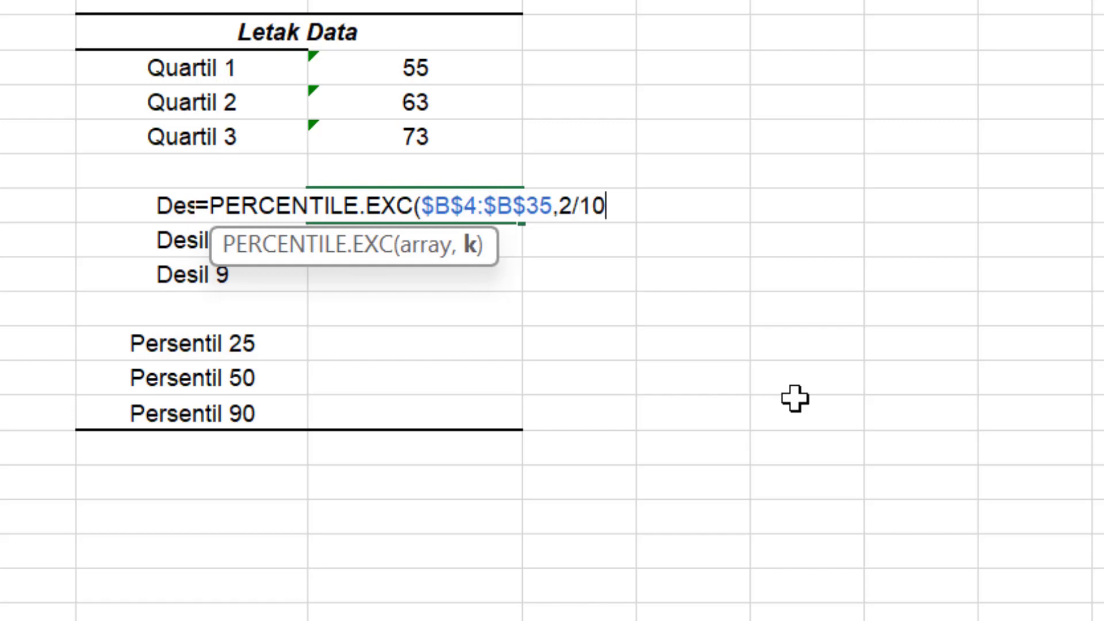
pyautogui.write(')')
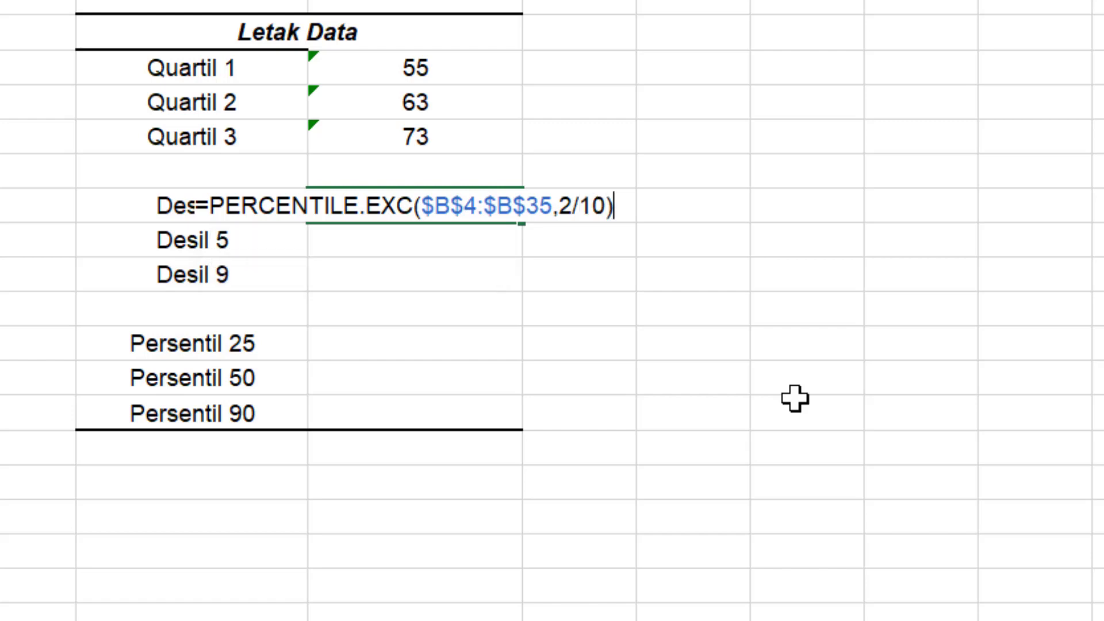
pyautogui.press('Return')
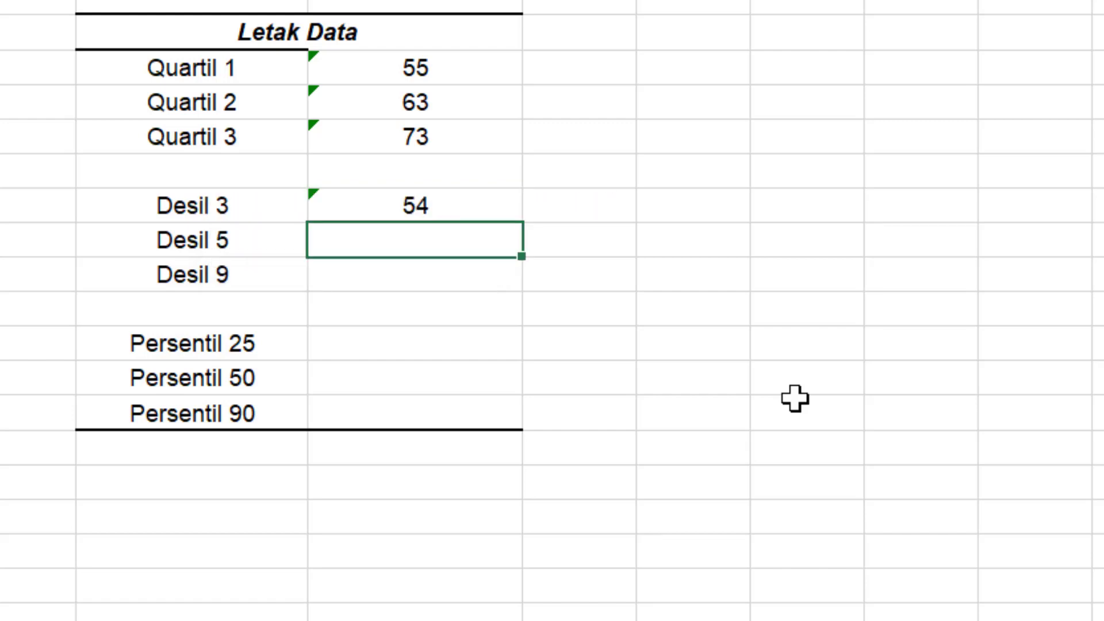
# Correct the k argument of the Desil 3 formula to 3/10
pyautogui.click(474, 205)
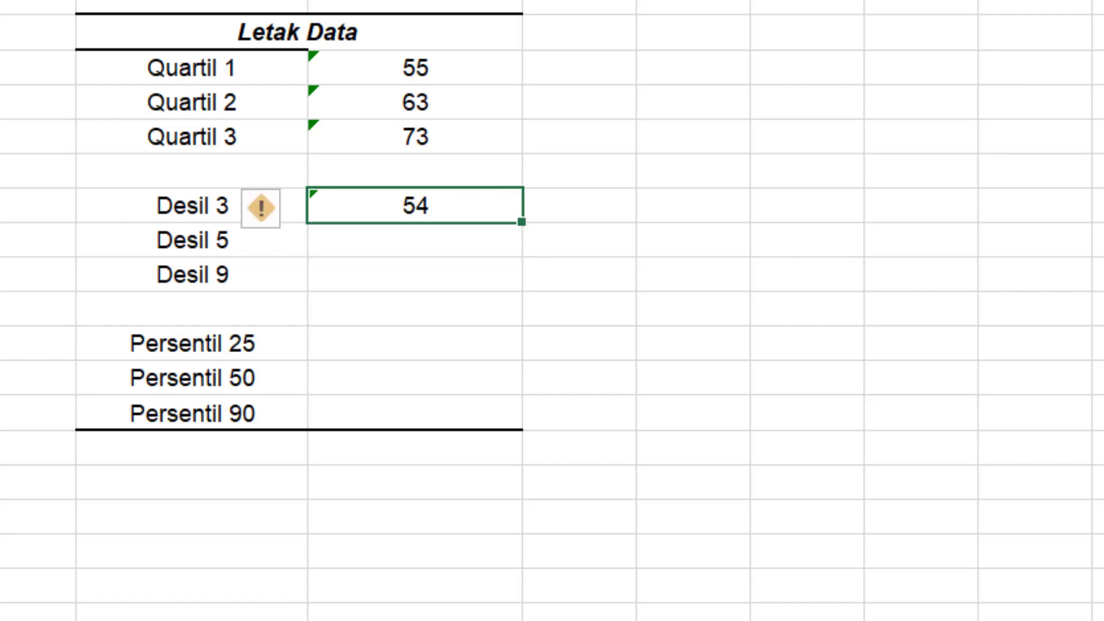
pyautogui.press('F2')
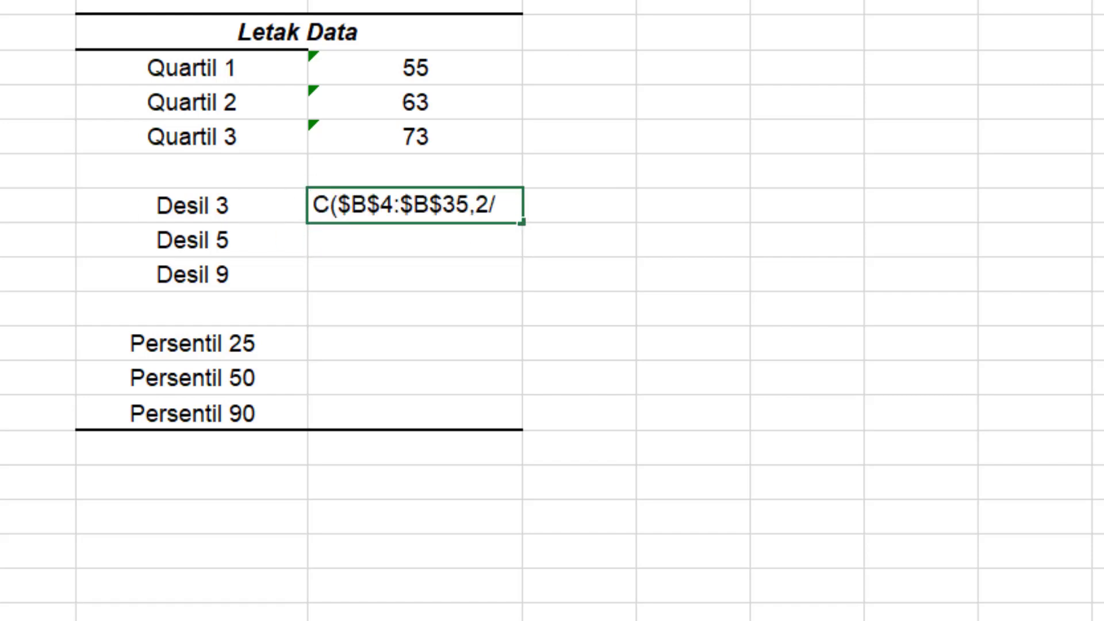
pyautogui.press('BackSpace')
pyautogui.write('3')
pyautogui.click(747, 413)
# Fill the Desil 3 formula down to the Desil 9 result cell and set the Desil 5 k argument to 5/10
pyautogui.click(438, 199)
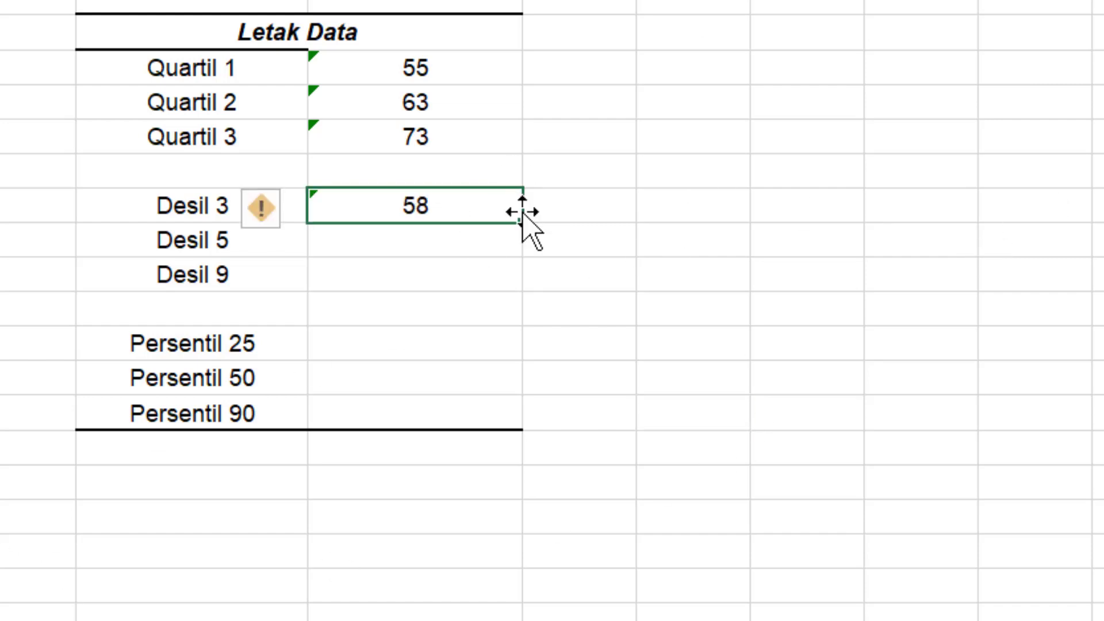
pyautogui.moveTo(521, 222); pyautogui.dragTo(521, 287)
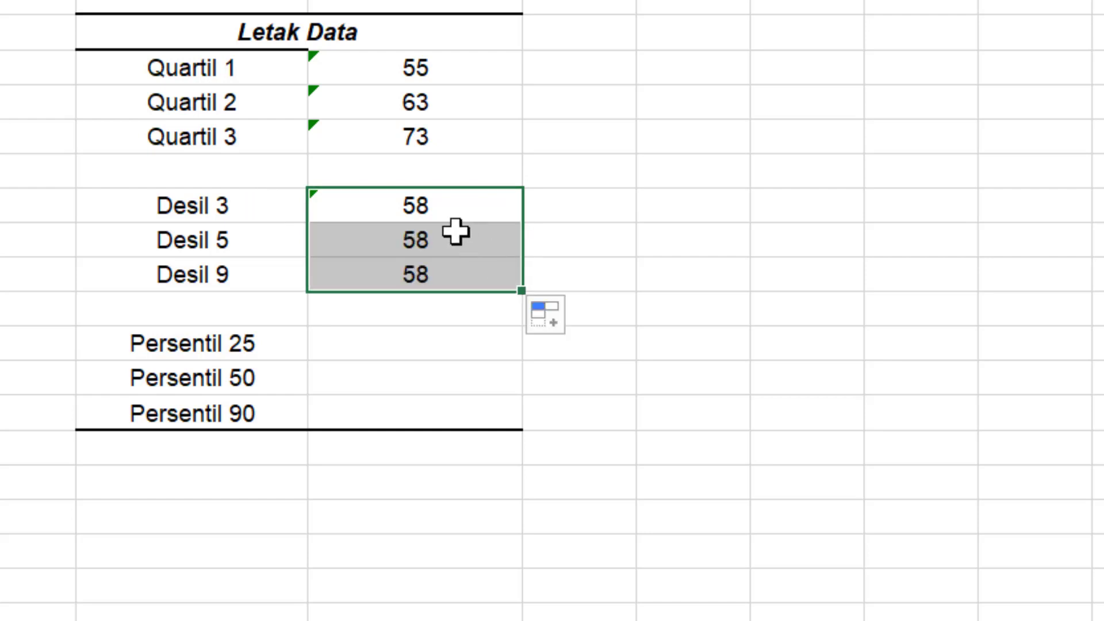
pyautogui.click(456, 236)
pyautogui.press('F2')
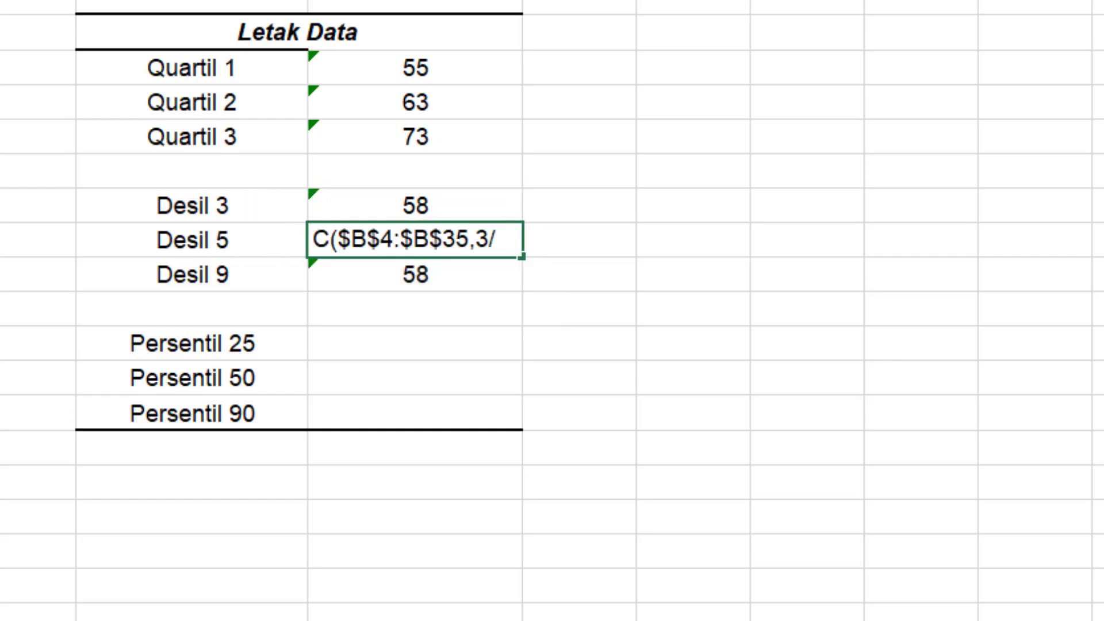
pyautogui.press('BackSpace')
pyautogui.write('5')
pyautogui.press('Return')
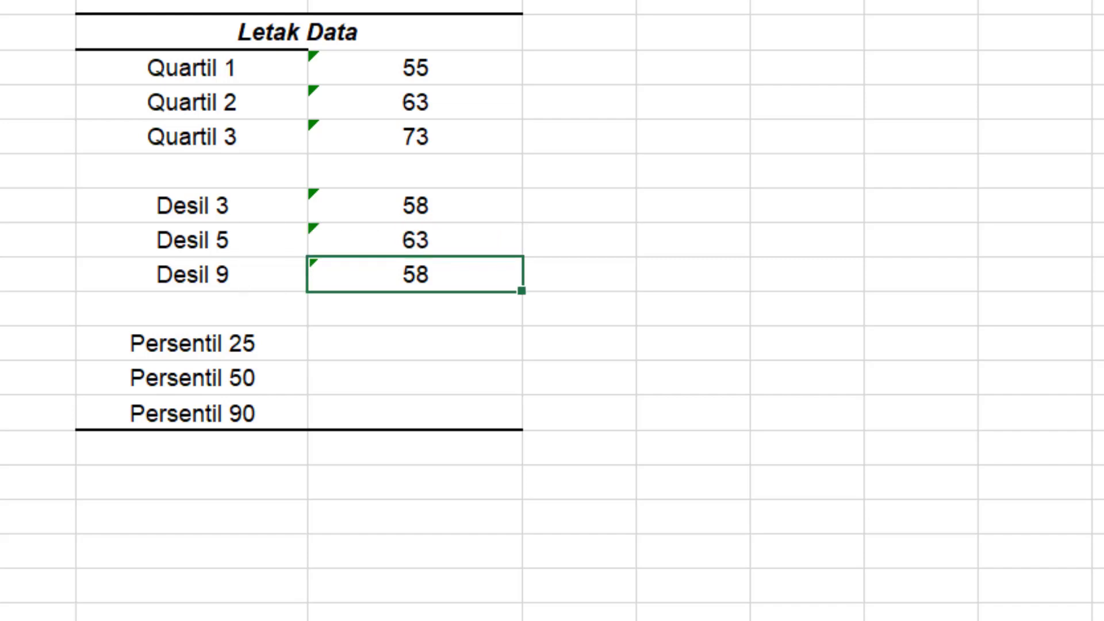
# Set the k argument of the Desil 9 formula to 9/10
pyautogui.press('F2')
pyautogui.press('BackSpace')
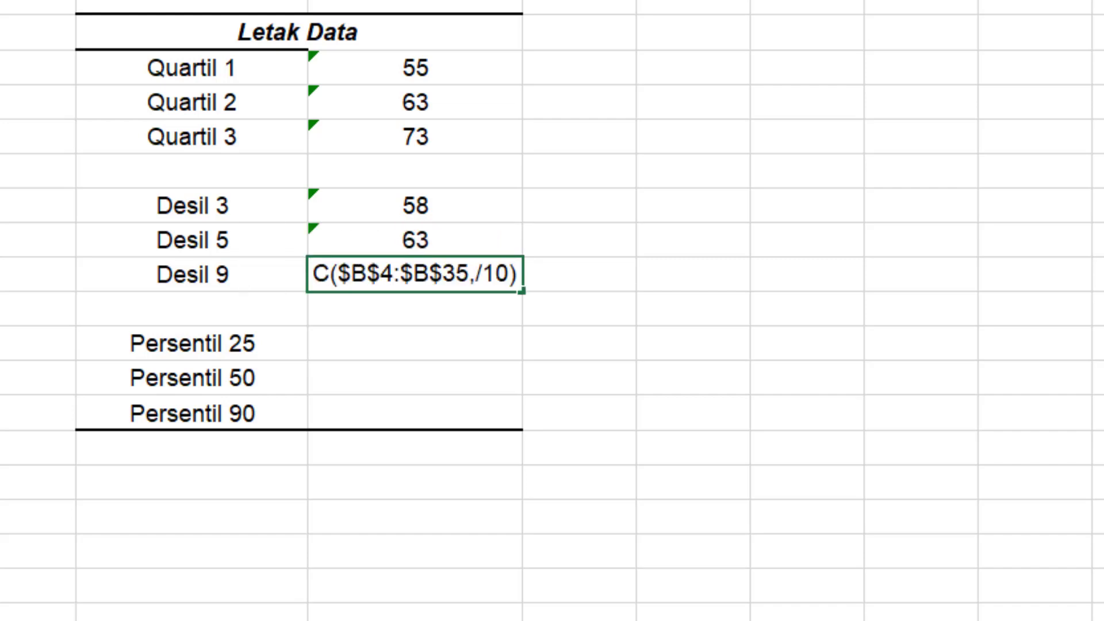
pyautogui.write('9')
pyautogui.press('Return')
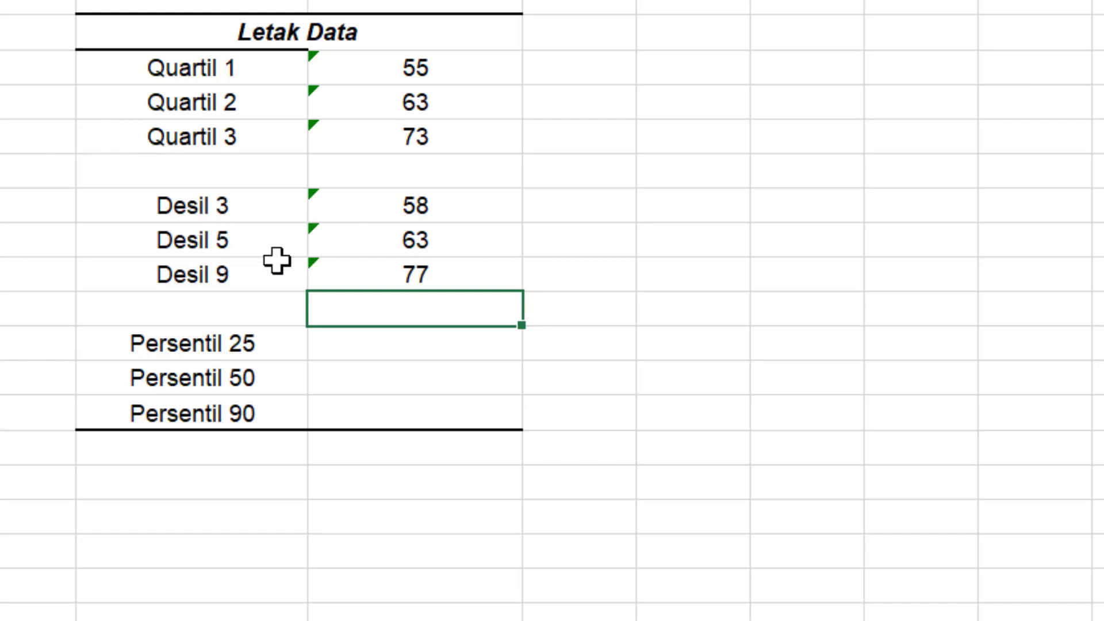
pyautogui.click(332, 352)
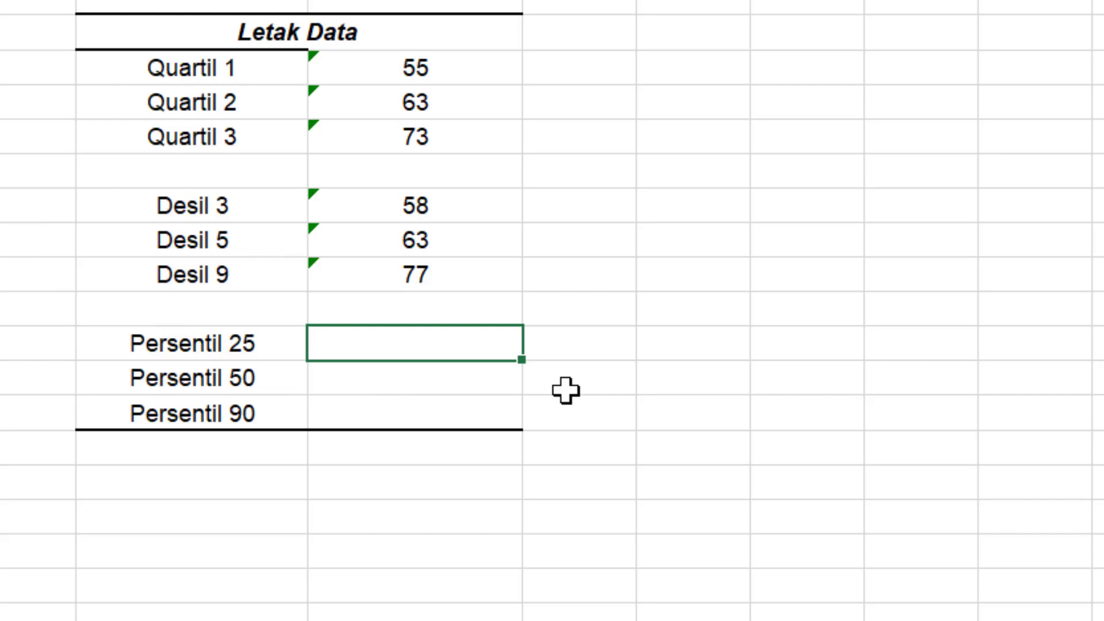
pyautogui.write('=')
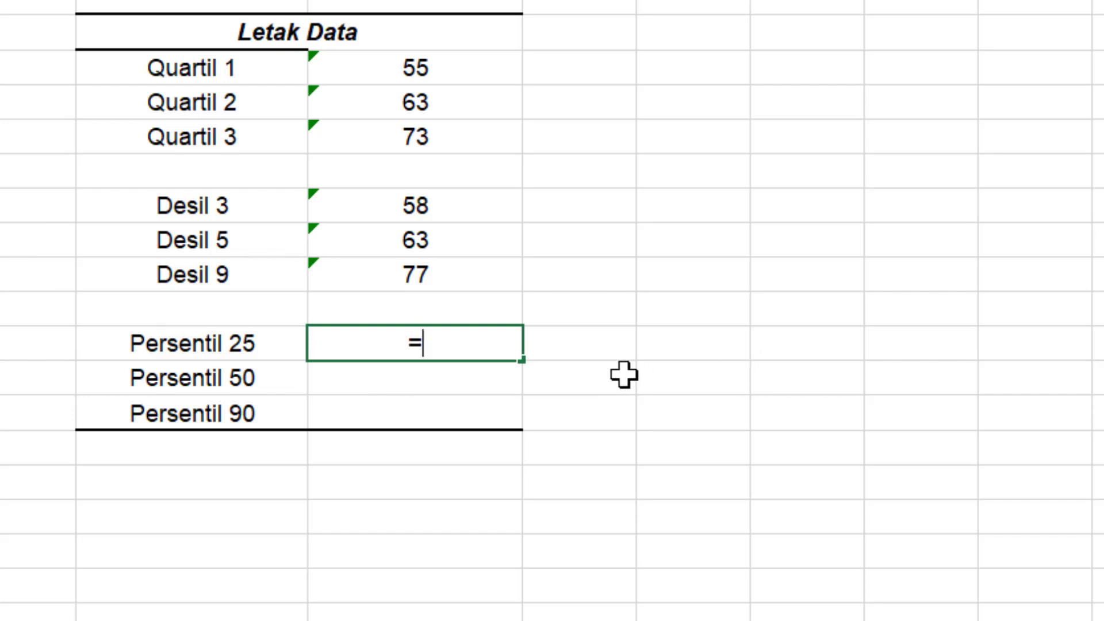
pyautogui.press('BackSpace')
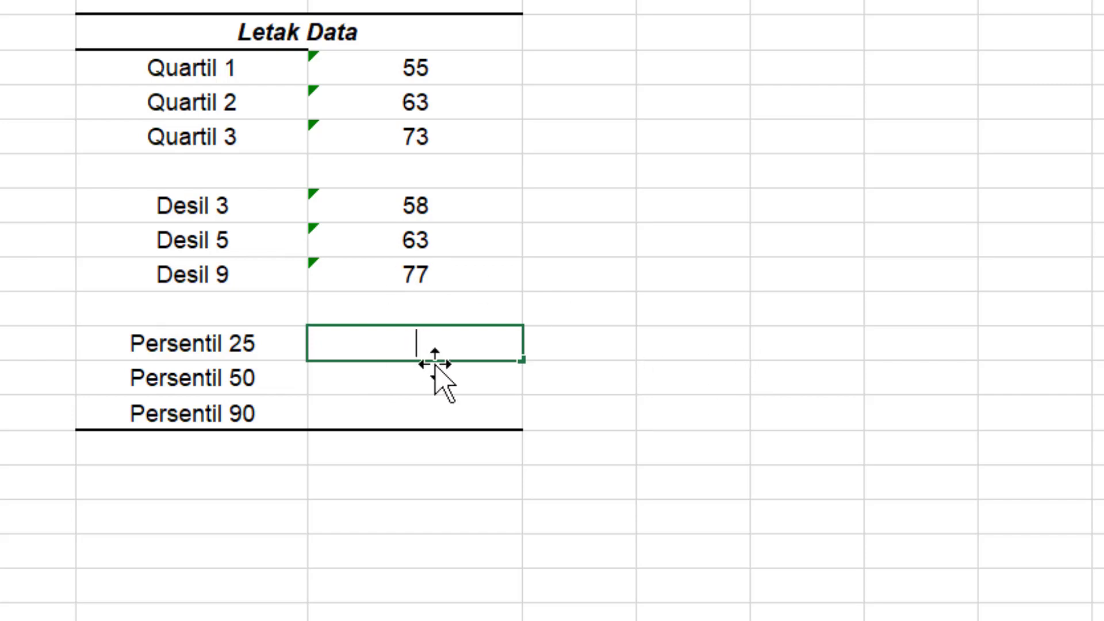
# Fill the Desil 9 formula down to the Persentil 90 result cell and clear the copy in the blank separator row
pyautogui.click(483, 279)
pyautogui.moveTo(521, 290); pyautogui.dragTo(491, 426)
pyautogui.click(449, 310)
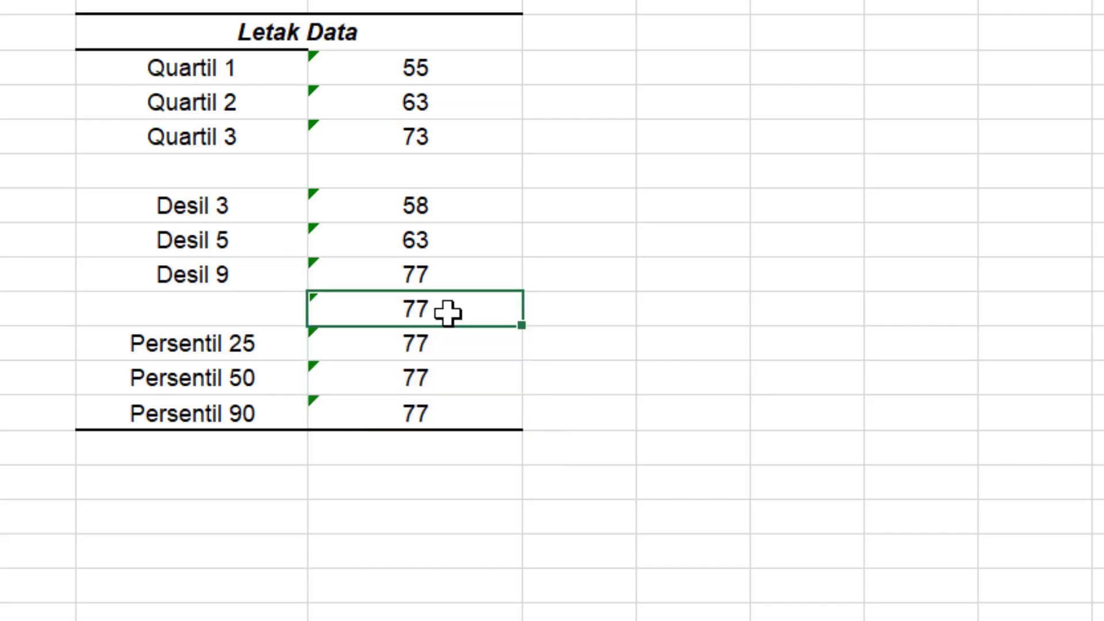
pyautogui.press('Delete')
pyautogui.click(395, 345)
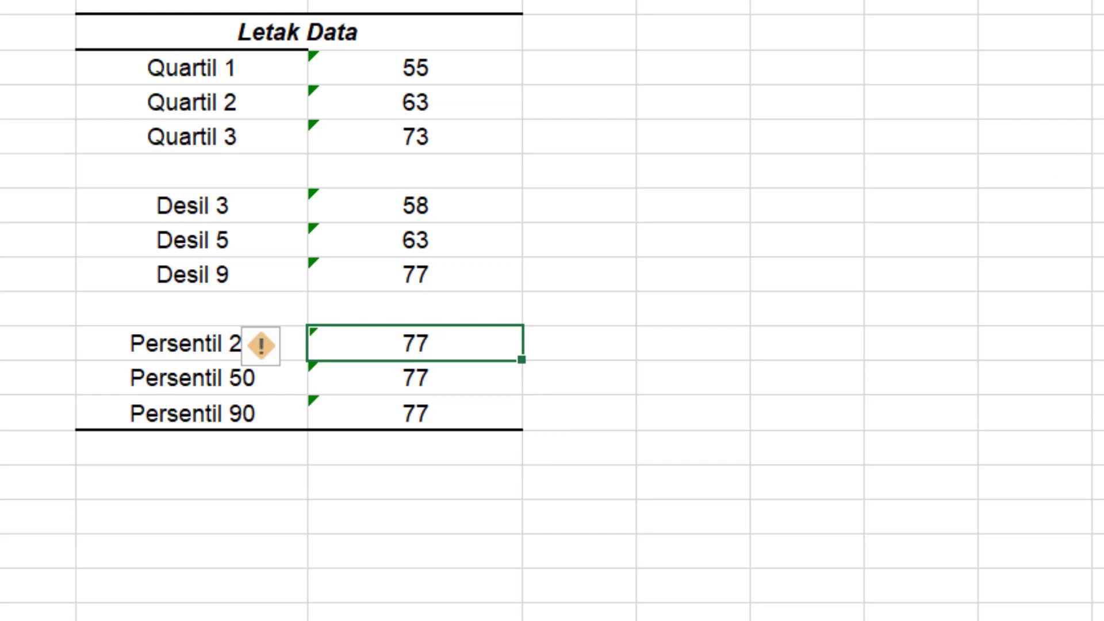
pyautogui.click(689, 539)
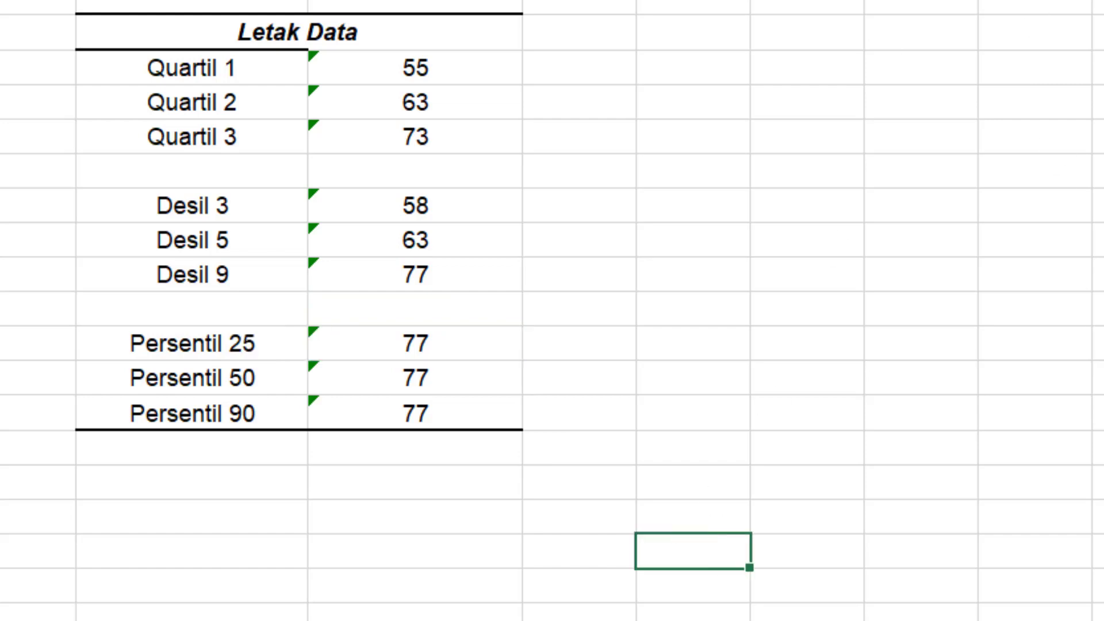
# Set the k argument of the Persentil 25 formula to 25/100
pyautogui.click(400, 348)
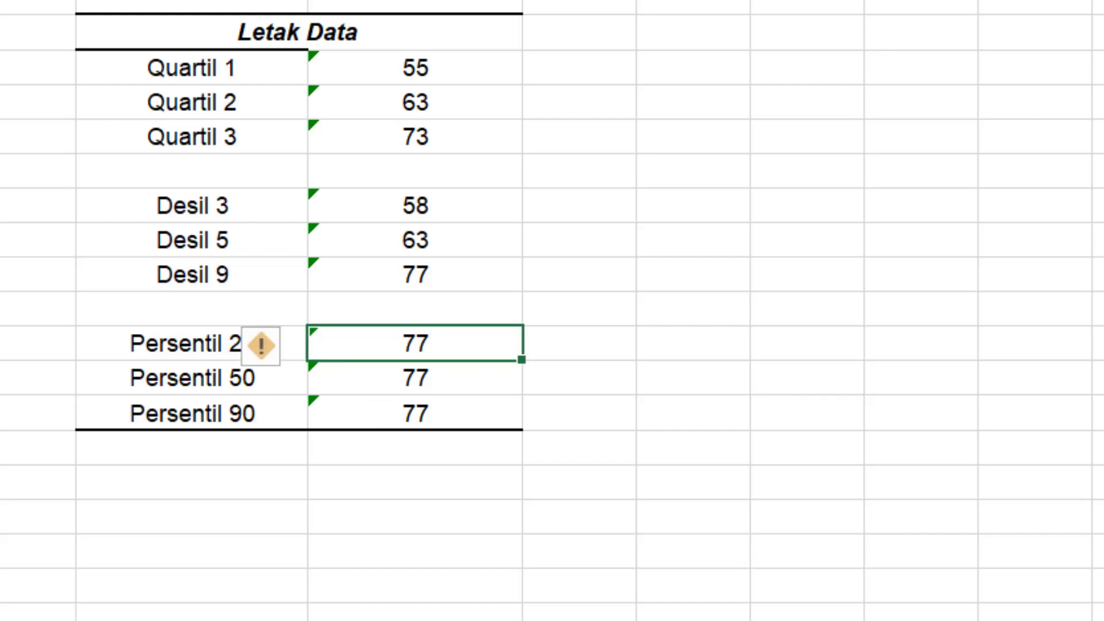
pyautogui.press('F2')
pyautogui.press('Left')
pyautogui.press('Left')
pyautogui.press('Left')
pyautogui.press('BackSpace')
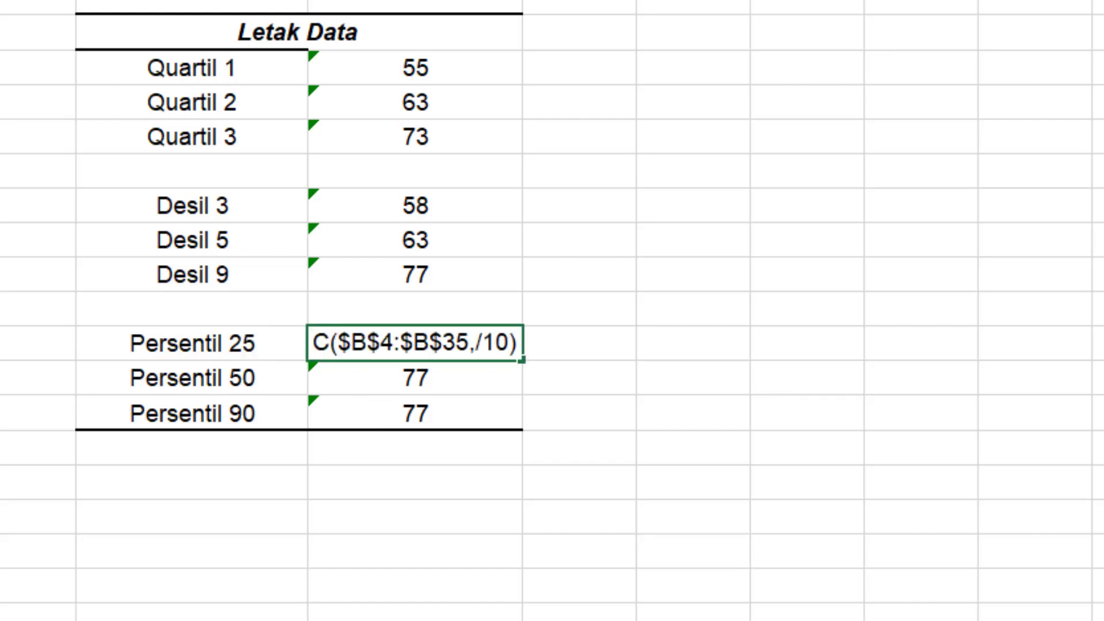
pyautogui.write('25')
pyautogui.press('Right')
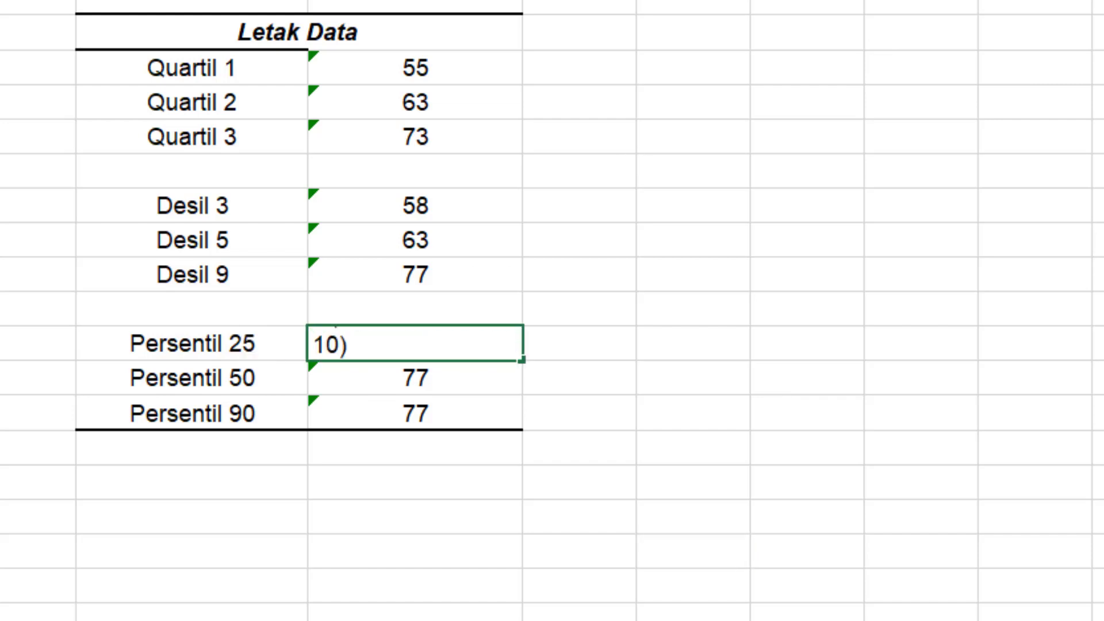
pyautogui.write('0')
pyautogui.press('Return')
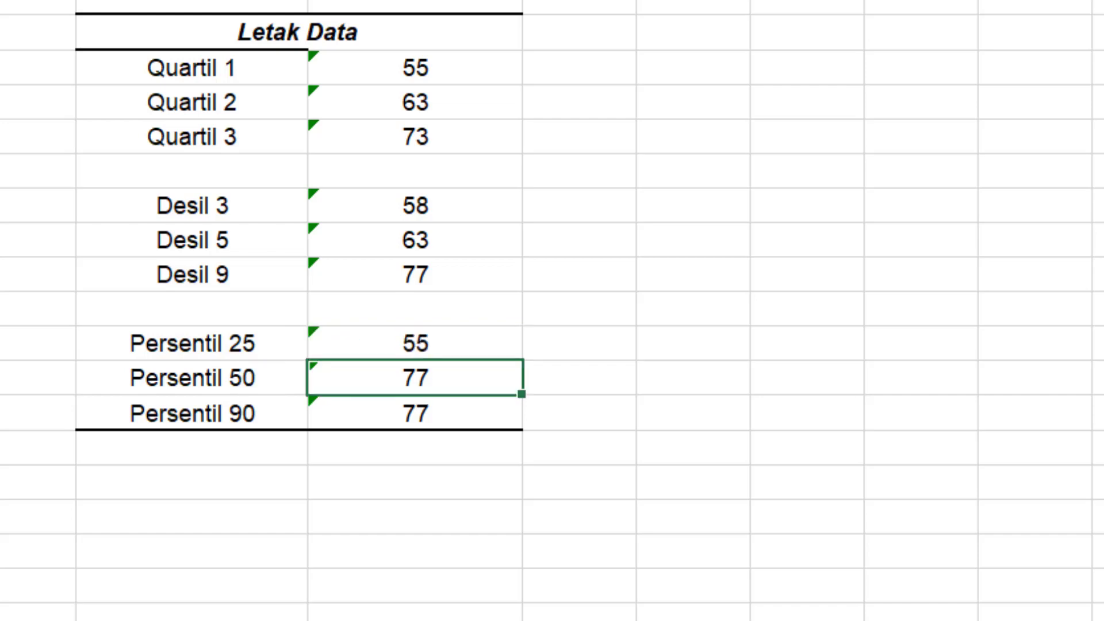
# Set the k argument of the Persentil 50 formula to 50/100
pyautogui.press('F2')
pyautogui.press('Left')
pyautogui.press('Left')
pyautogui.press('Left')
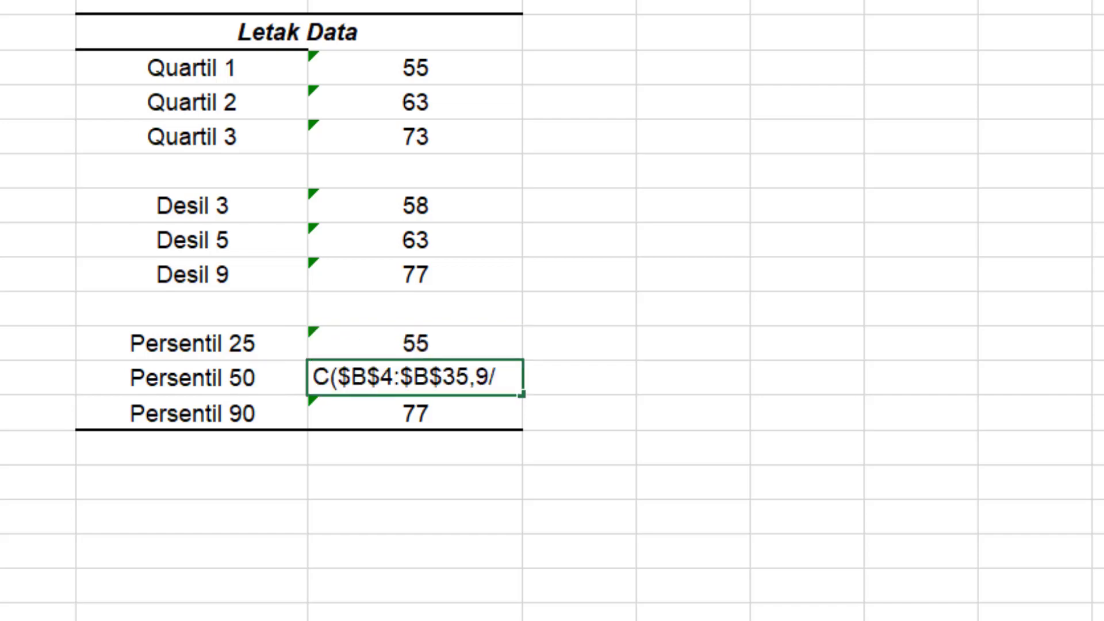
pyautogui.press('BackSpace')
pyautogui.write('50')
pyautogui.press('Right')
pyautogui.press('Right')
pyautogui.write('0')
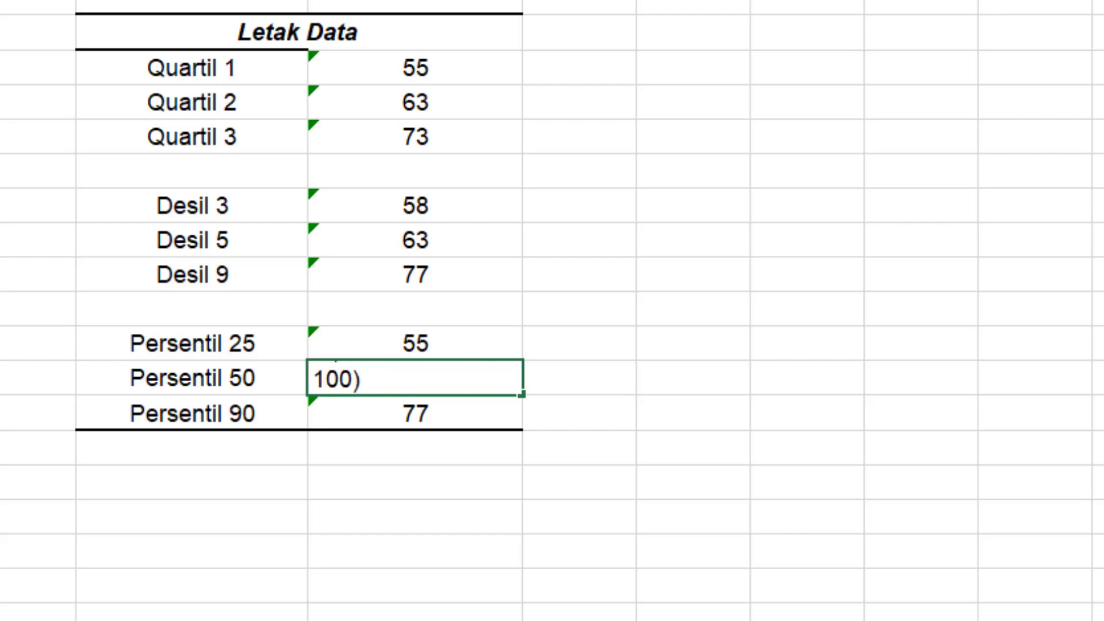
pyautogui.click(801, 333)
# Set the k argument of the Persentil 90 formula to 90/100
pyautogui.click(437, 411)
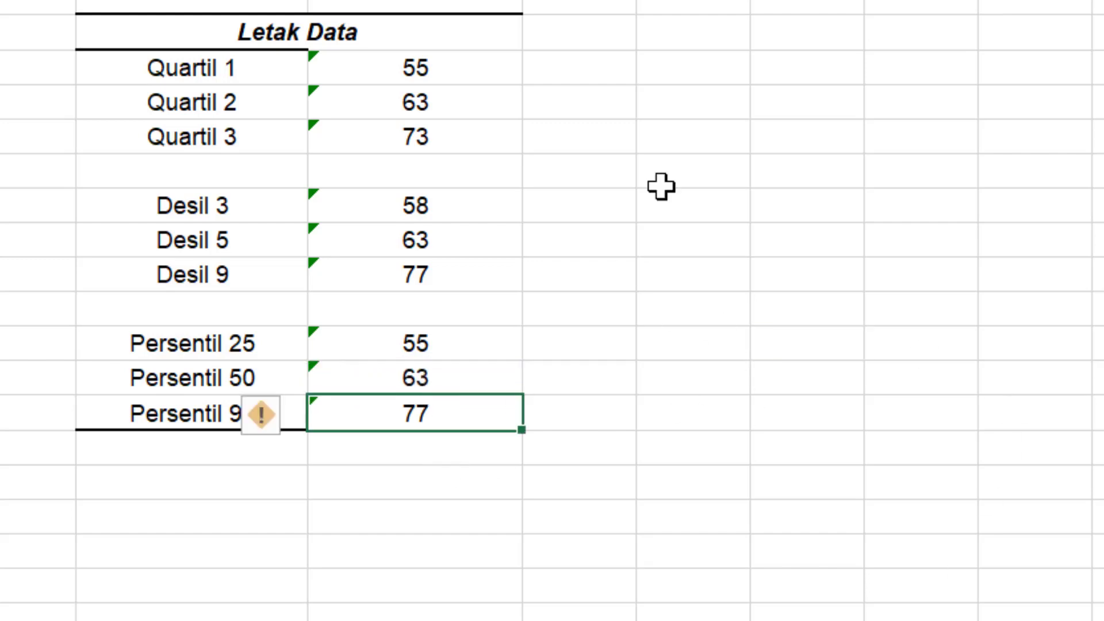
pyautogui.press('F2')
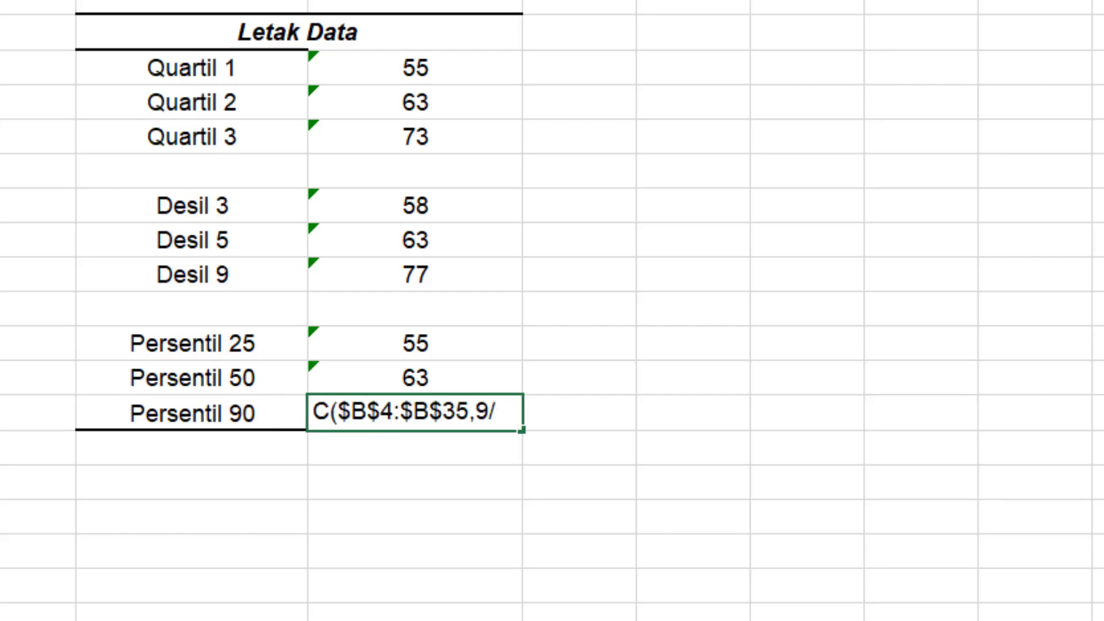
pyautogui.write('\\0')
pyautogui.press('Right')
pyautogui.press('Right')
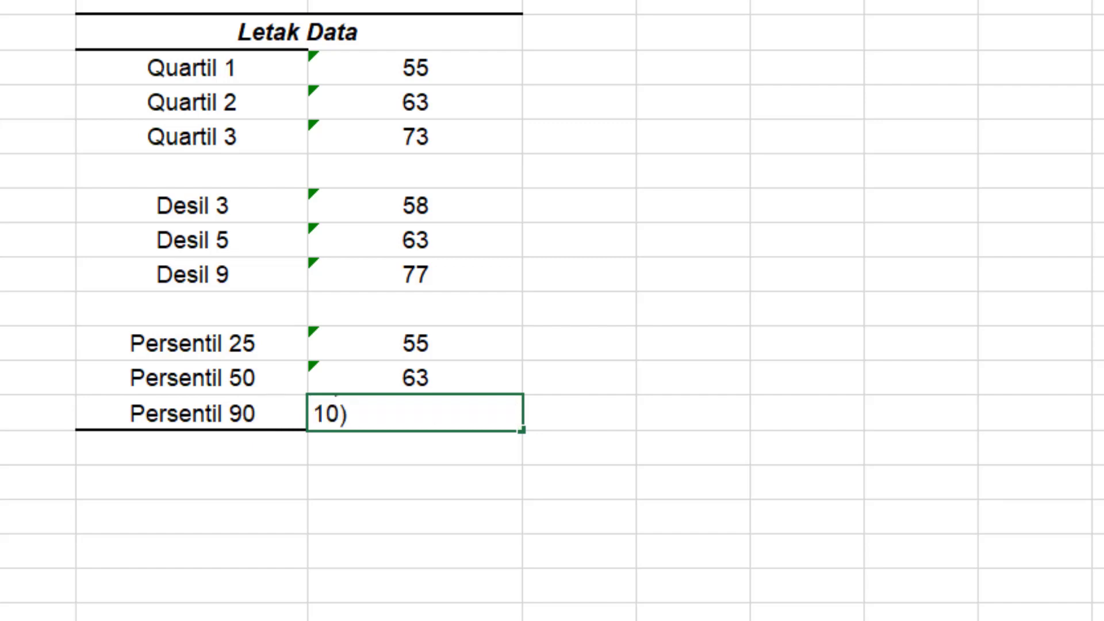
pyautogui.press('Left')
pyautogui.press('Left')
pyautogui.press('Left')
pyautogui.press('BackSpace')
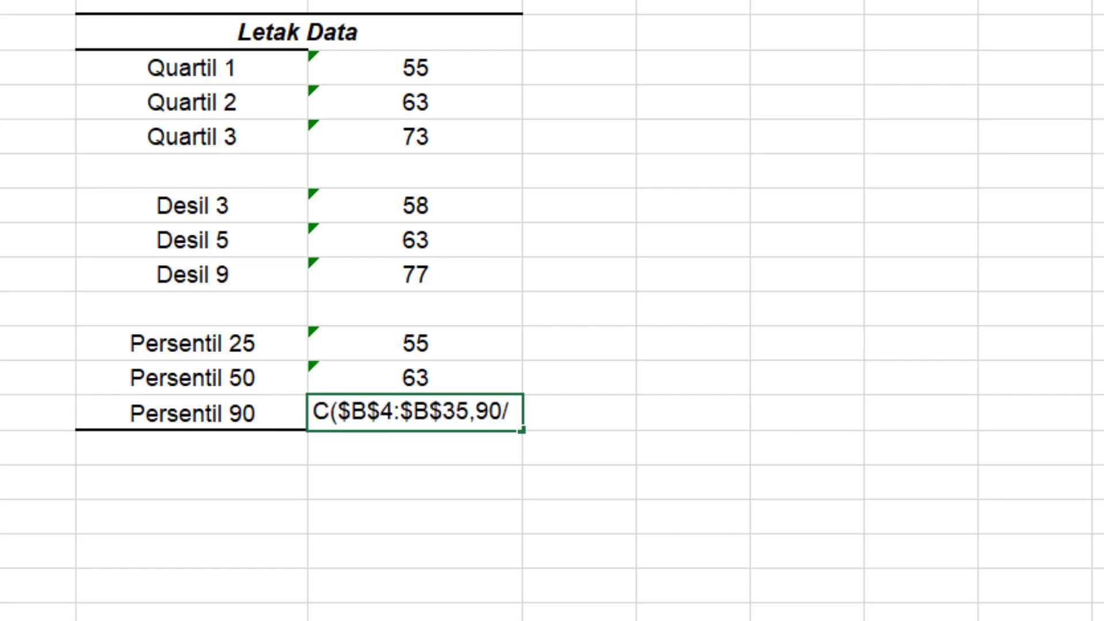
pyautogui.press('Right')
pyautogui.press('Right')
pyautogui.press('Right')
pyautogui.write('0')
pyautogui.press('Return')
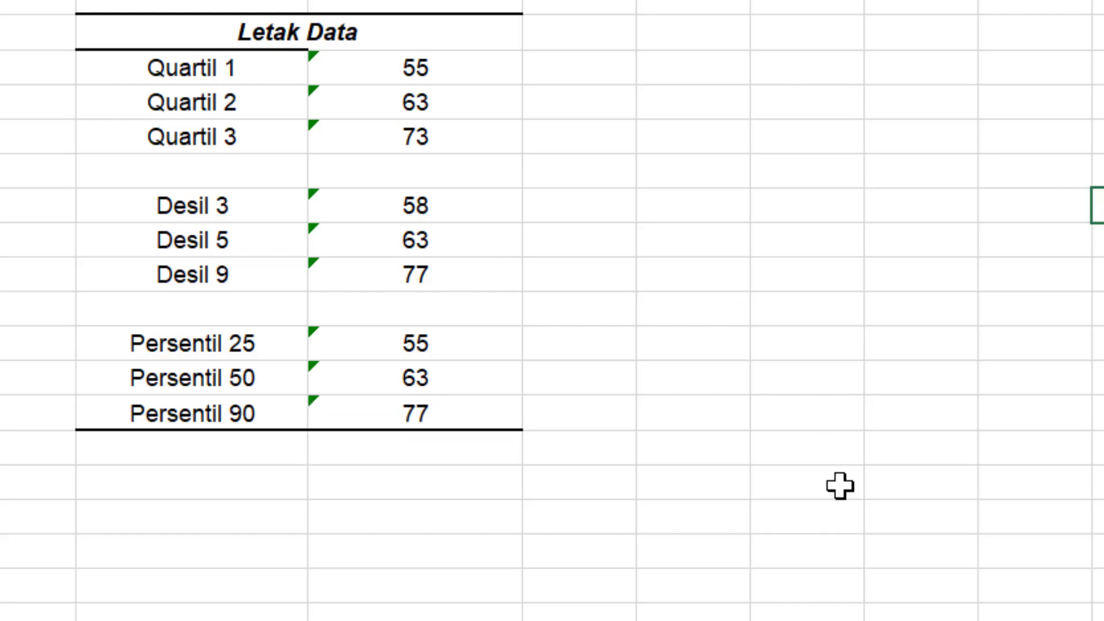
pyautogui.click(779, 520)
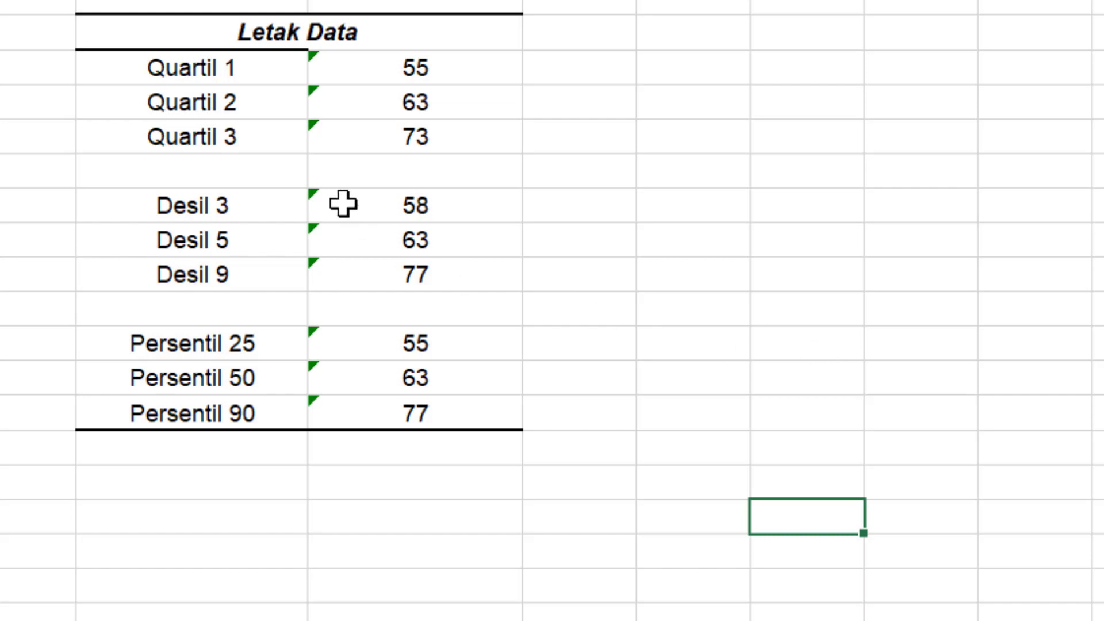
# Compare the quartile results with the percentile results in the Letak Data table, starting with Quartil 1 and Persentil 25
pyautogui.click(263, 83)
pyautogui.moveTo(264, 82); pyautogui.dragTo(419, 74)
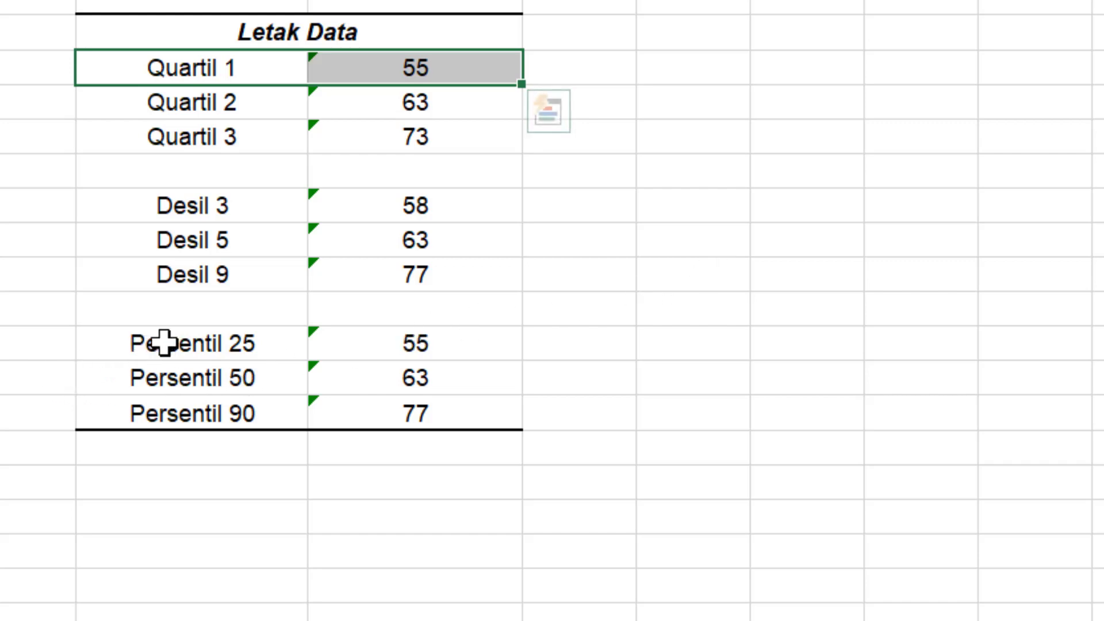
pyautogui.moveTo(161, 341); pyautogui.dragTo(431, 342)
pyautogui.click(444, 344)
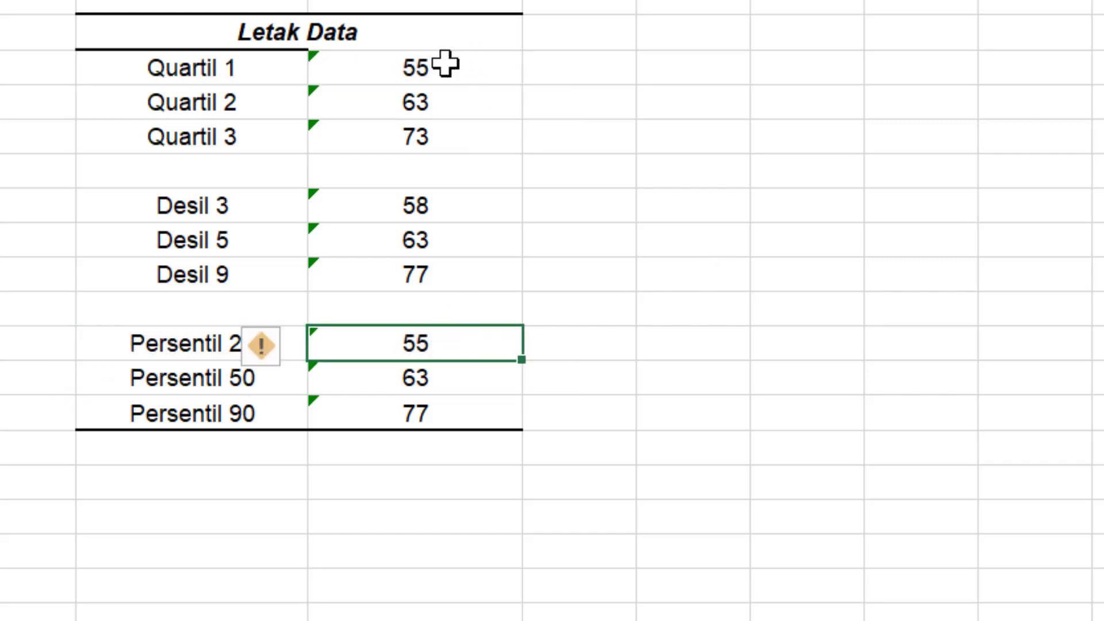
pyautogui.click(445, 64)
pyautogui.click(477, 345)
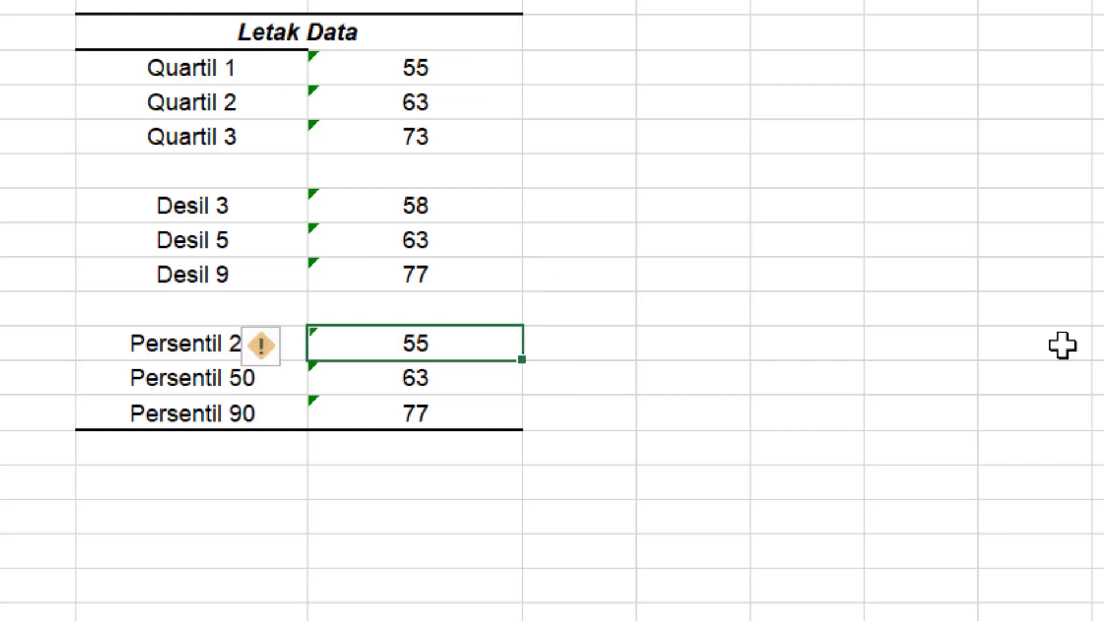
pyautogui.click(989, 386)
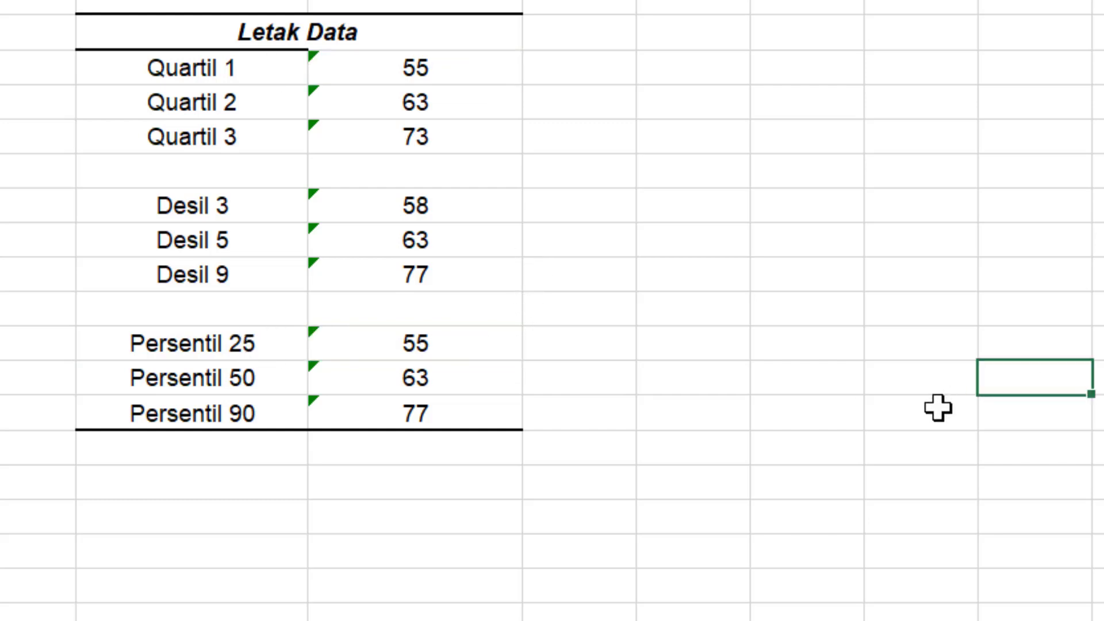
pyautogui.click(406, 109)
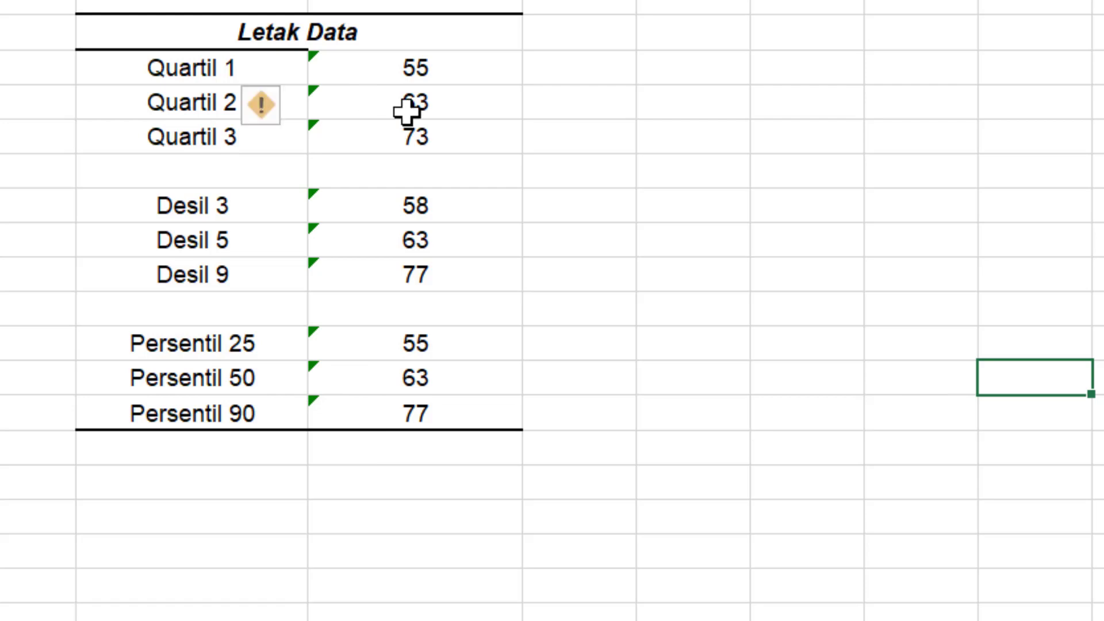